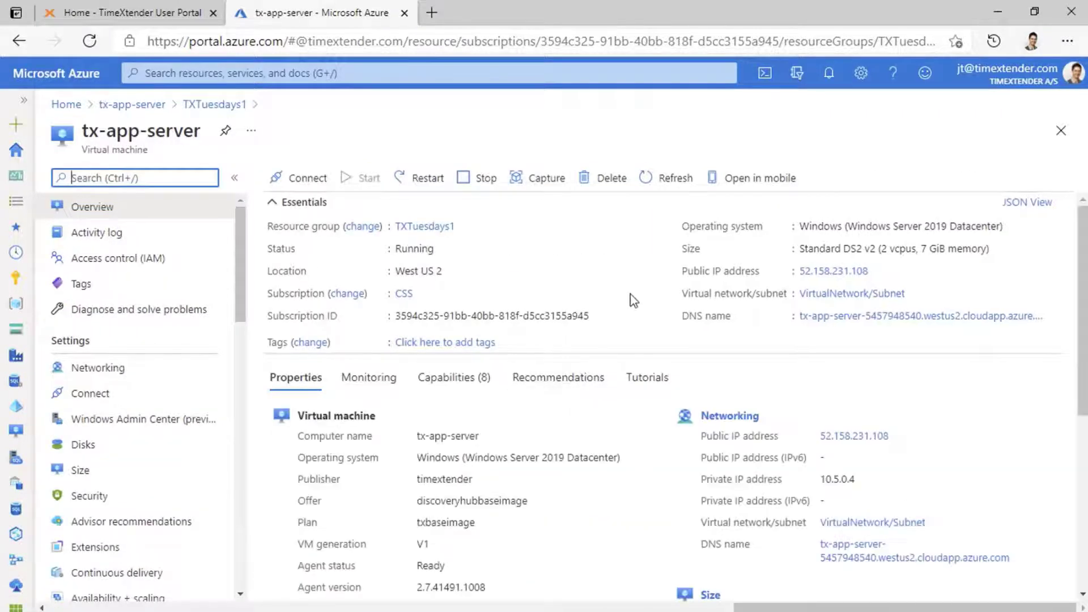
# Switch to Remote Desktop Connection, expand its options, and connect to tx-app-server using the saved credentials.
pyautogui.scroll(-1, 630, 294)
pyautogui.scroll(1, 490, 434)
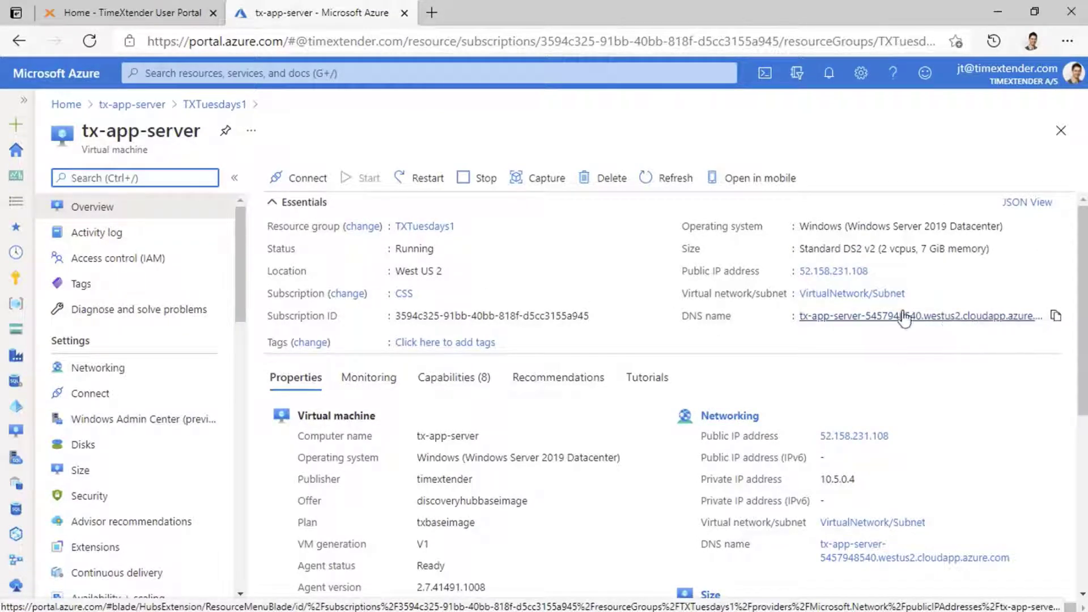
pyautogui.hotkey('alt', 'Tab')
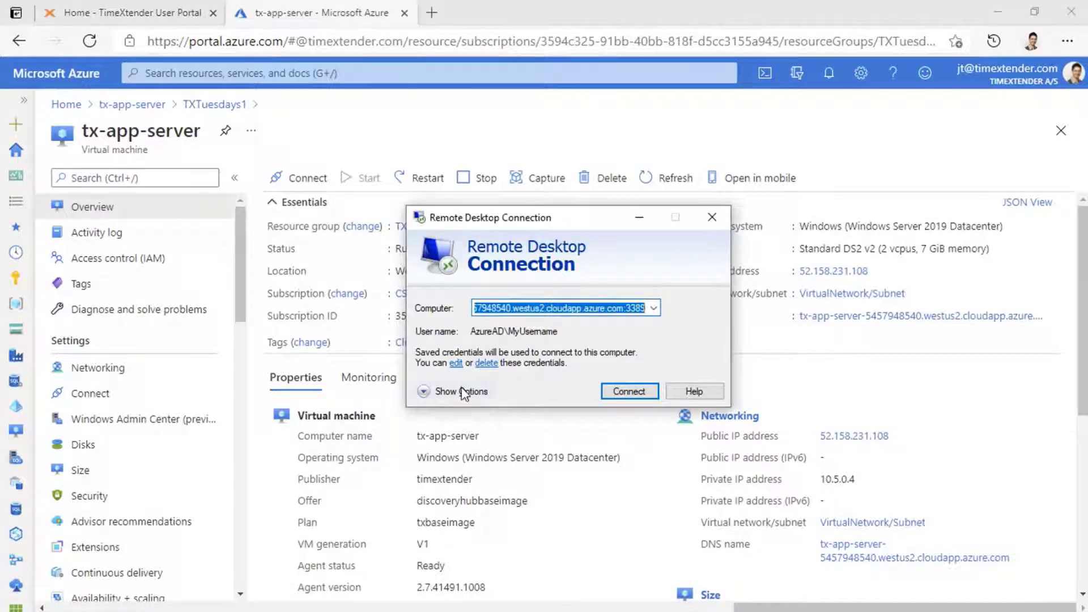
pyautogui.click(464, 391)
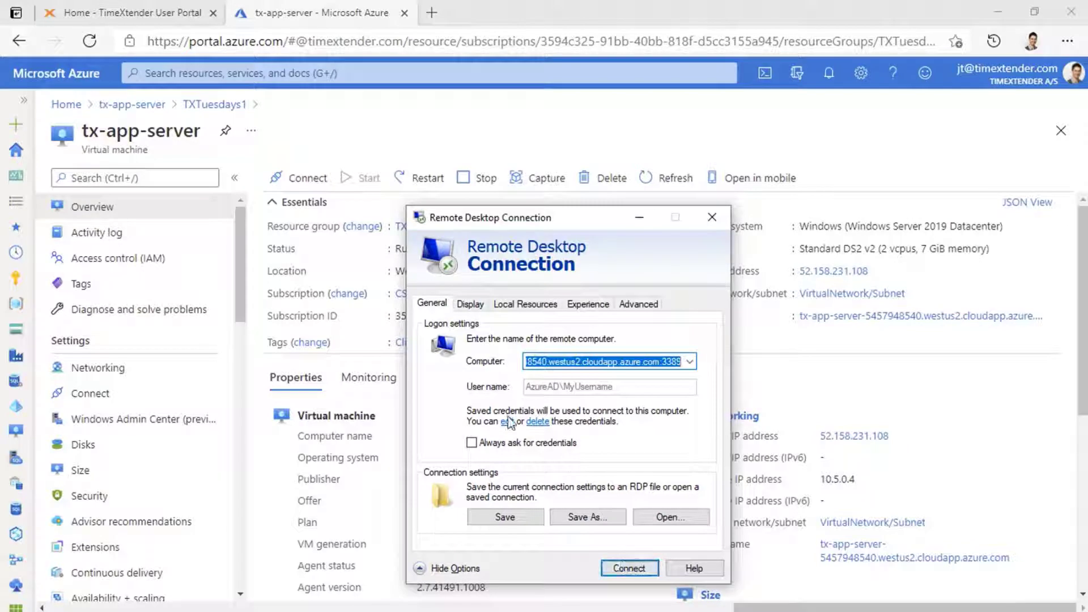
pyautogui.click(630, 570)
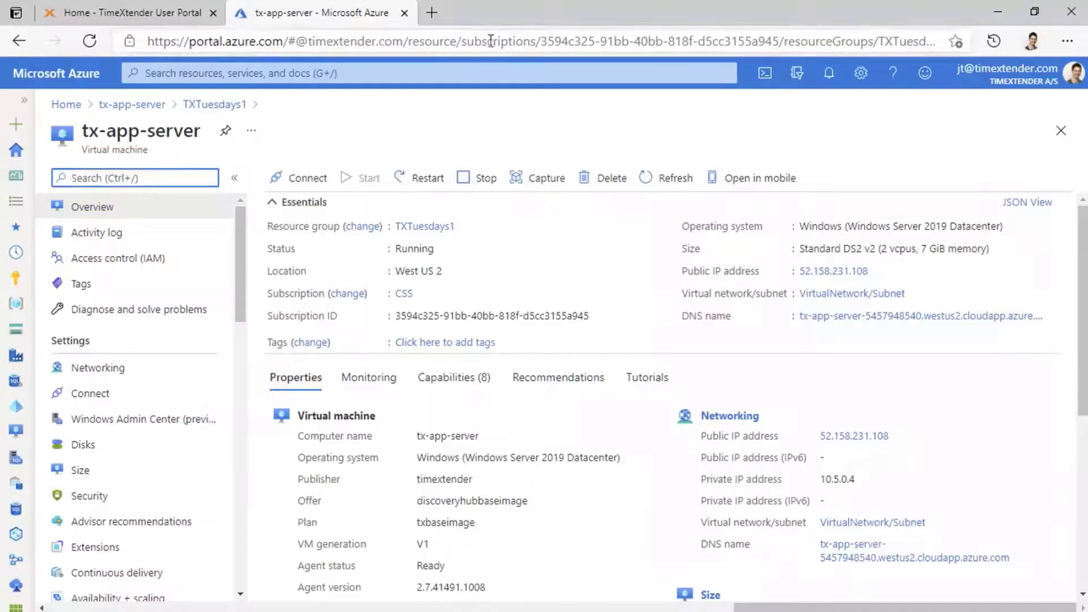
# Open the TimeXtender Support site in a new browser tab and search it for "prerequisites".
pyautogui.click(432, 12)
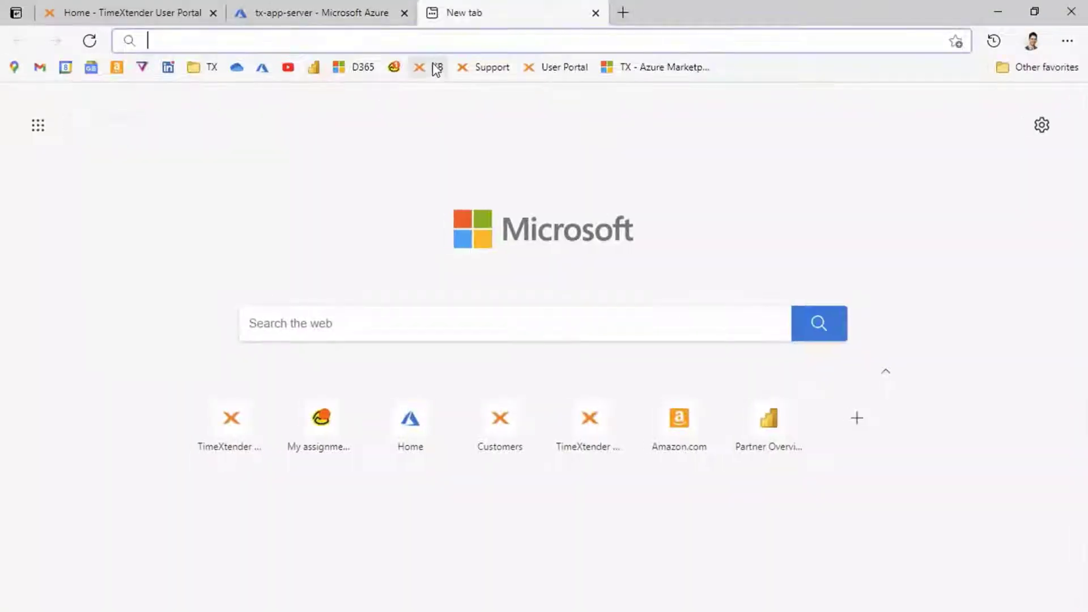
pyautogui.click(435, 67)
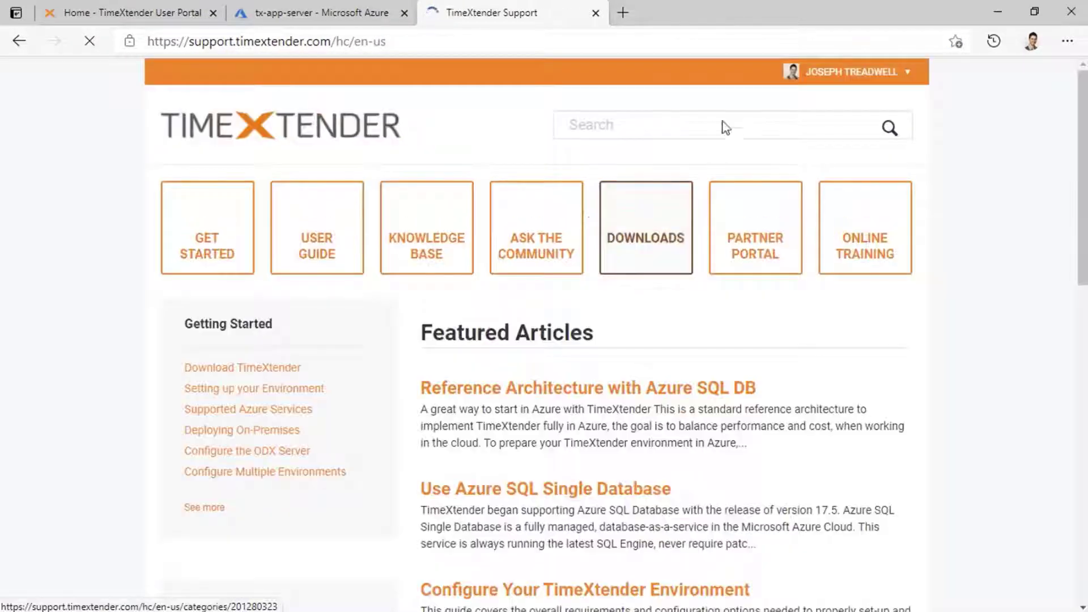
pyautogui.click(724, 125)
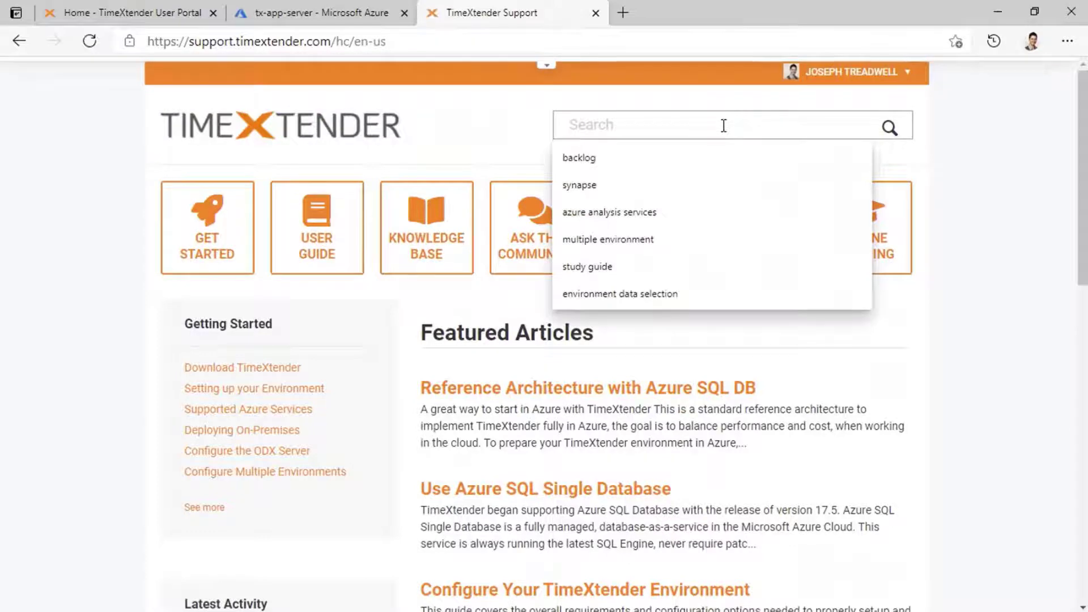
pyautogui.write('pre')
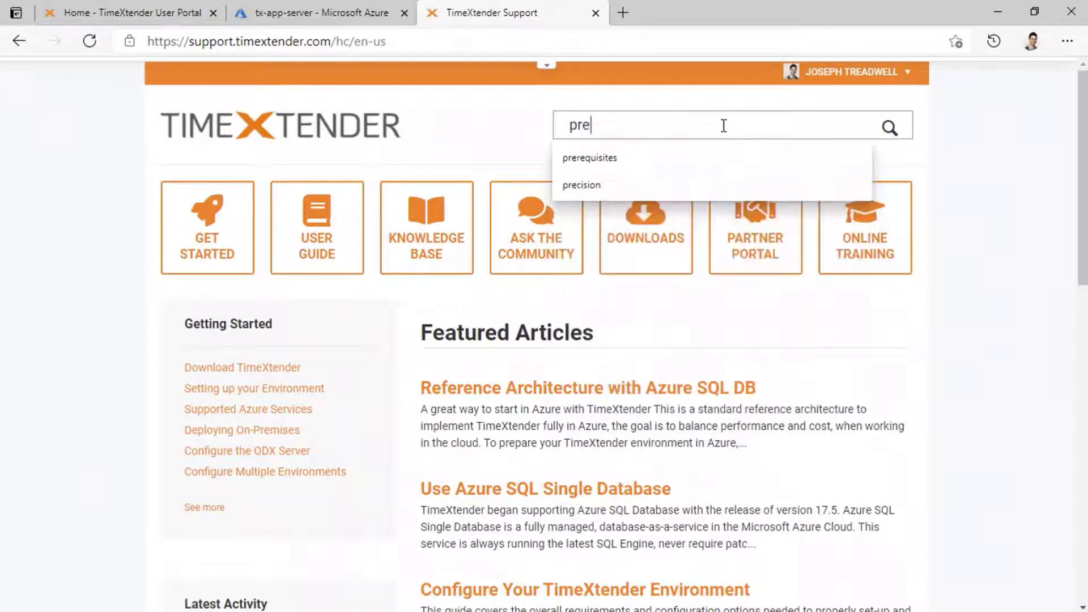
pyautogui.press('Down')
pyautogui.press('Return')
pyautogui.press('Return')
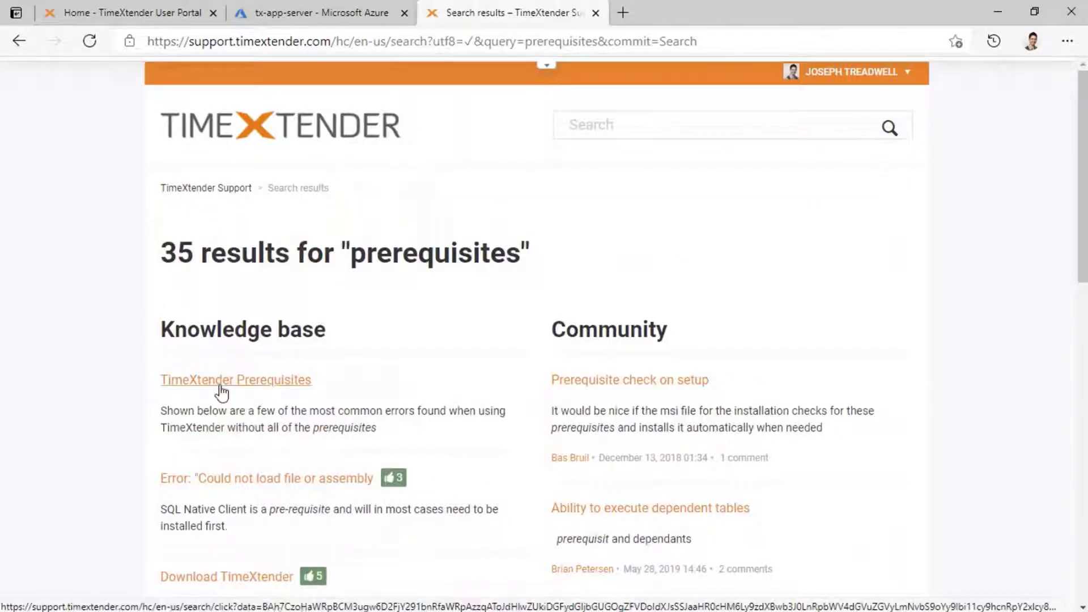
# Open the TimeXtender Prerequisites article and review the Application Server component requirements for on-premise SQL Server.
pyautogui.click(221, 391)
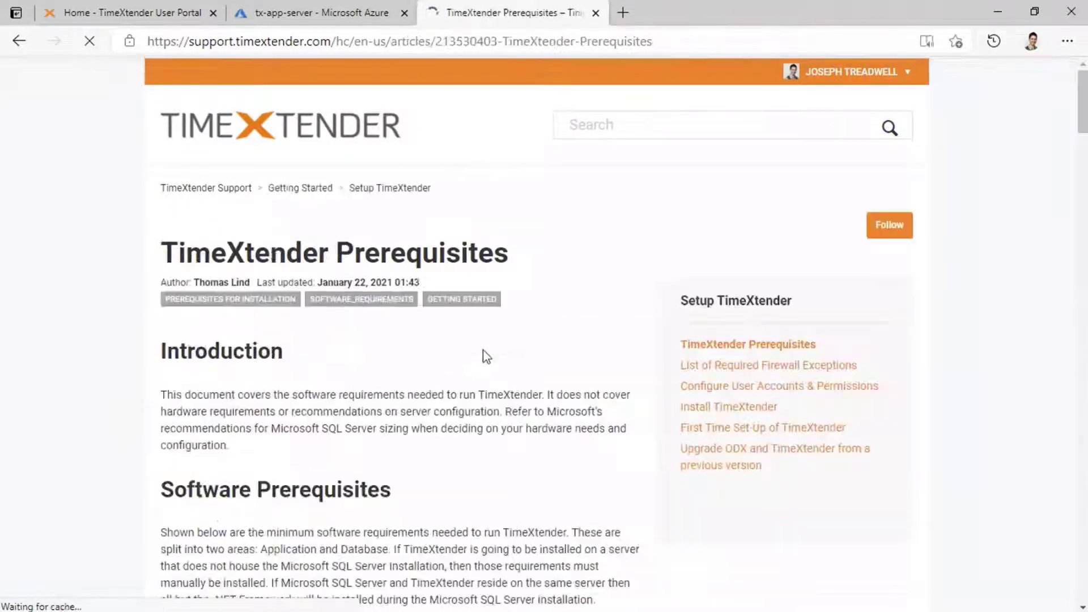
pyautogui.scroll(-10, 487, 348)
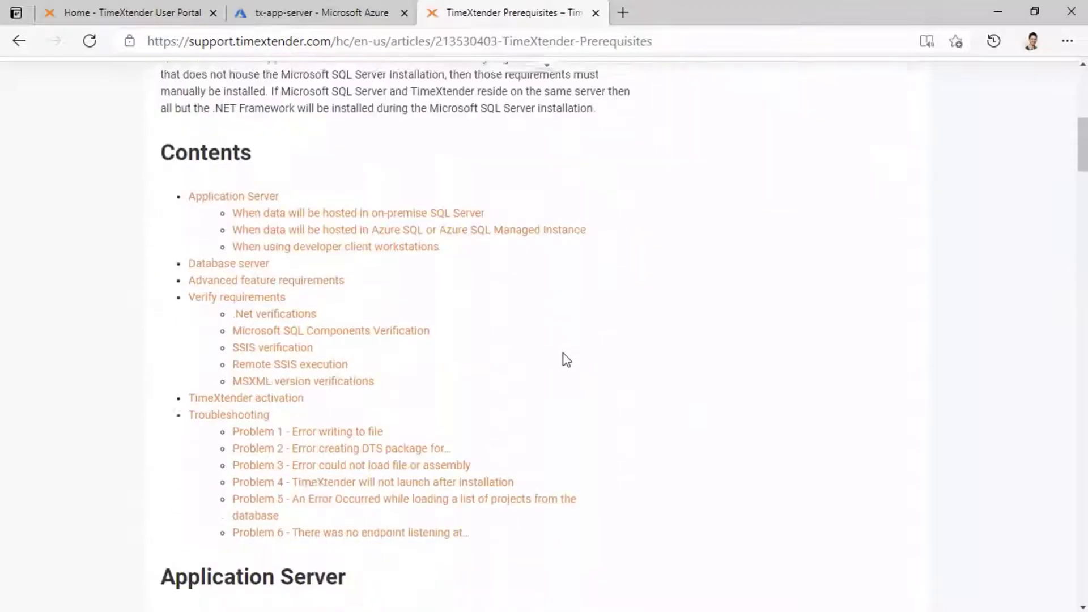
pyautogui.scroll(-7, 565, 357)
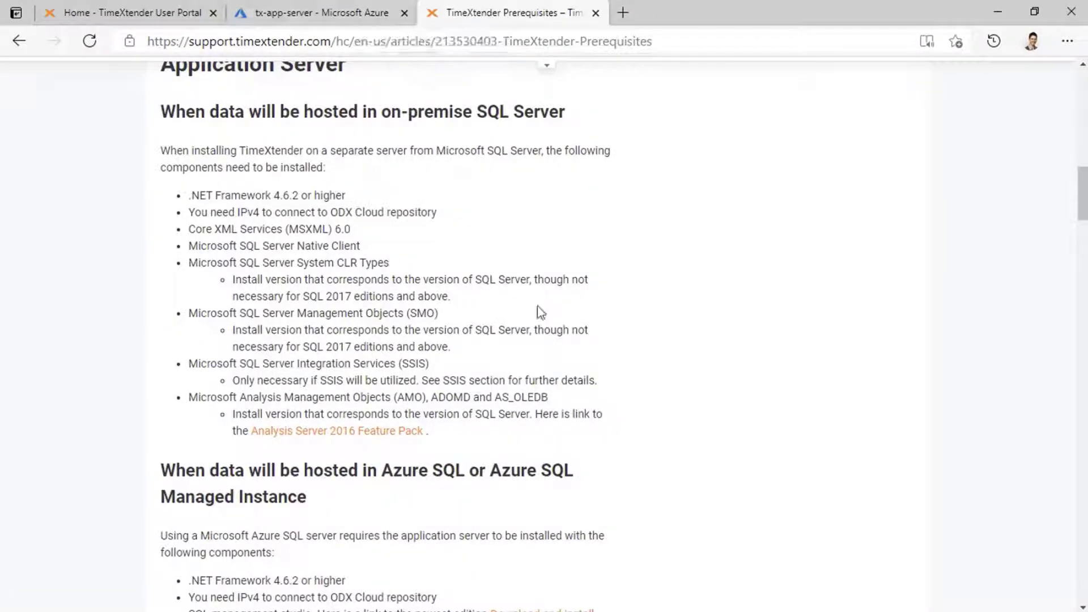
pyautogui.scroll(-1, 610, 240)
pyautogui.scroll(2, 611, 238)
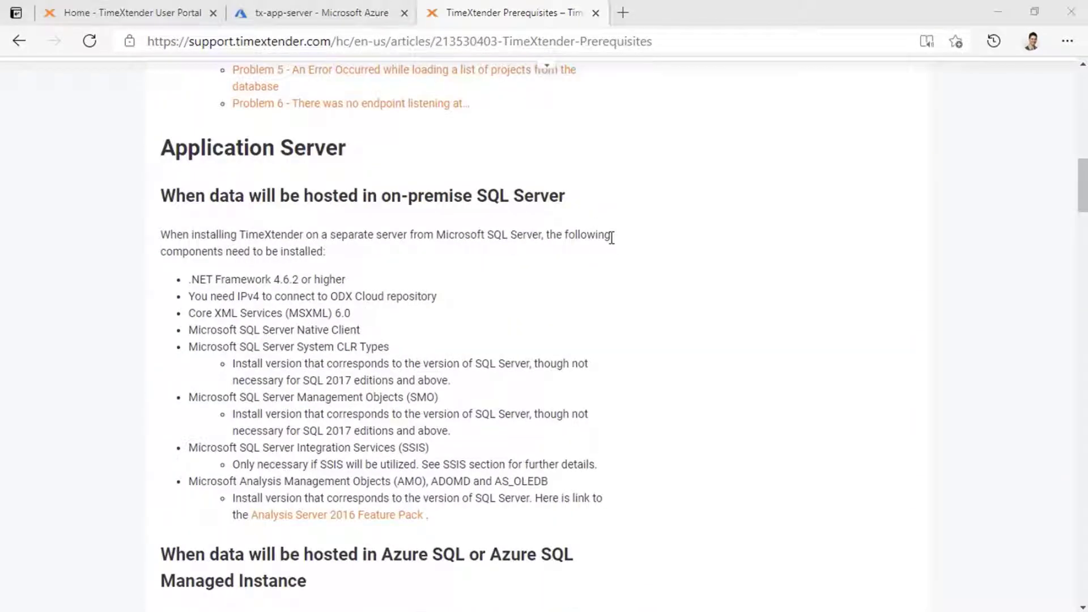
# Switch to the remote desktop session and browse to the TimeXtender folder under Program Files on the C: drive.
pyautogui.hotkey('alt', 'Tab')
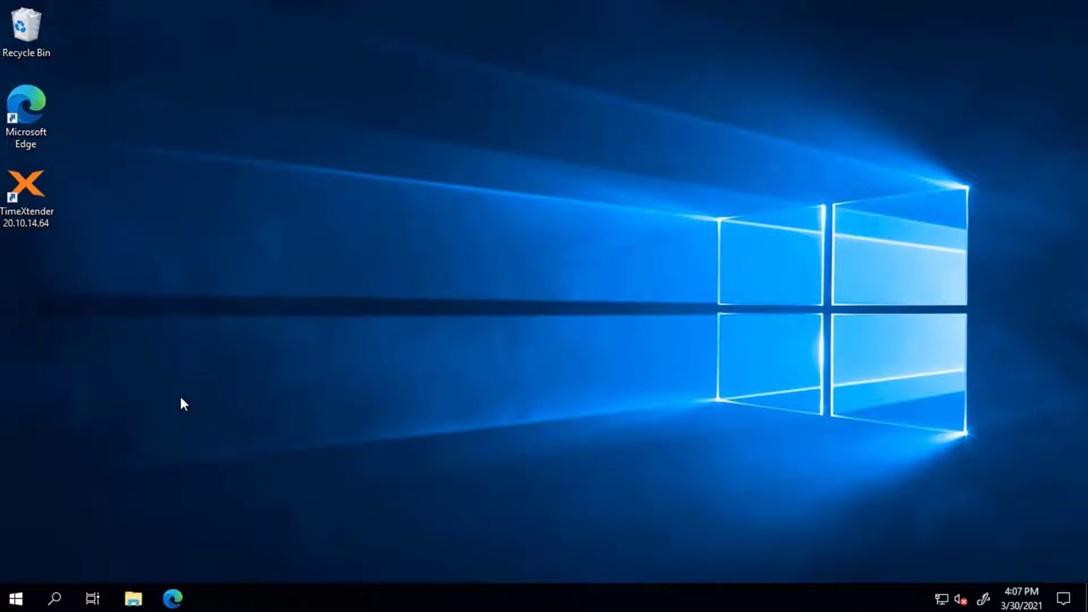
pyautogui.click(135, 598)
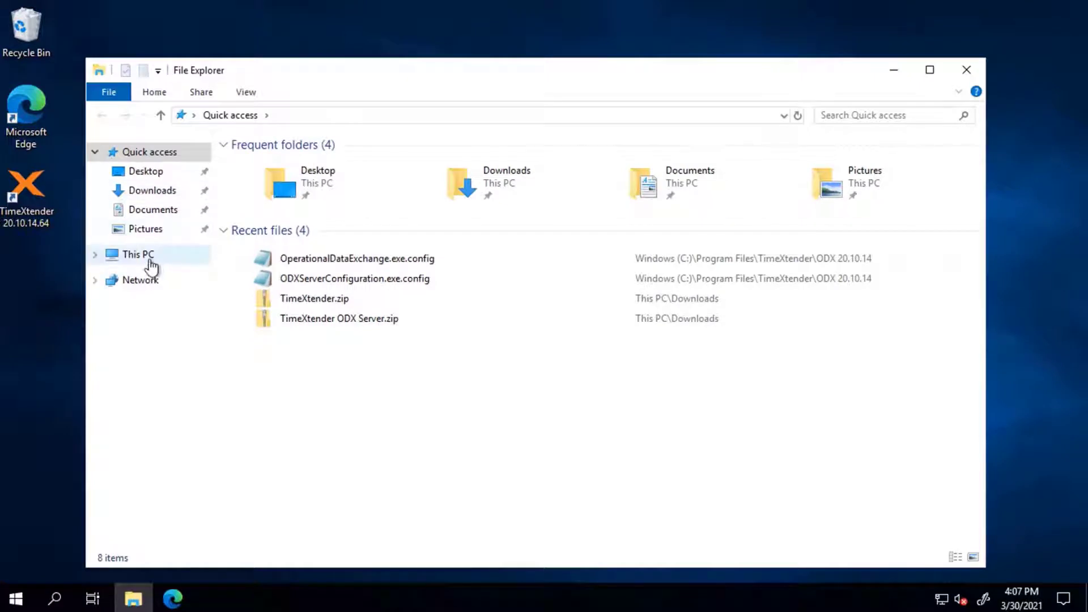
pyautogui.click(149, 259)
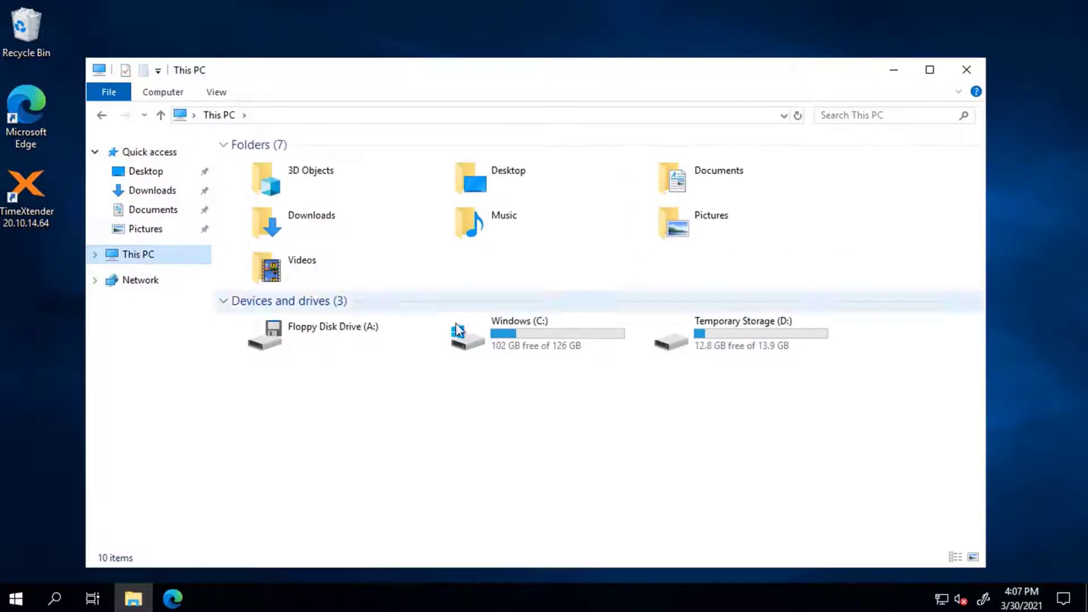
pyautogui.doubleClick(492, 338)
pyautogui.click(280, 198)
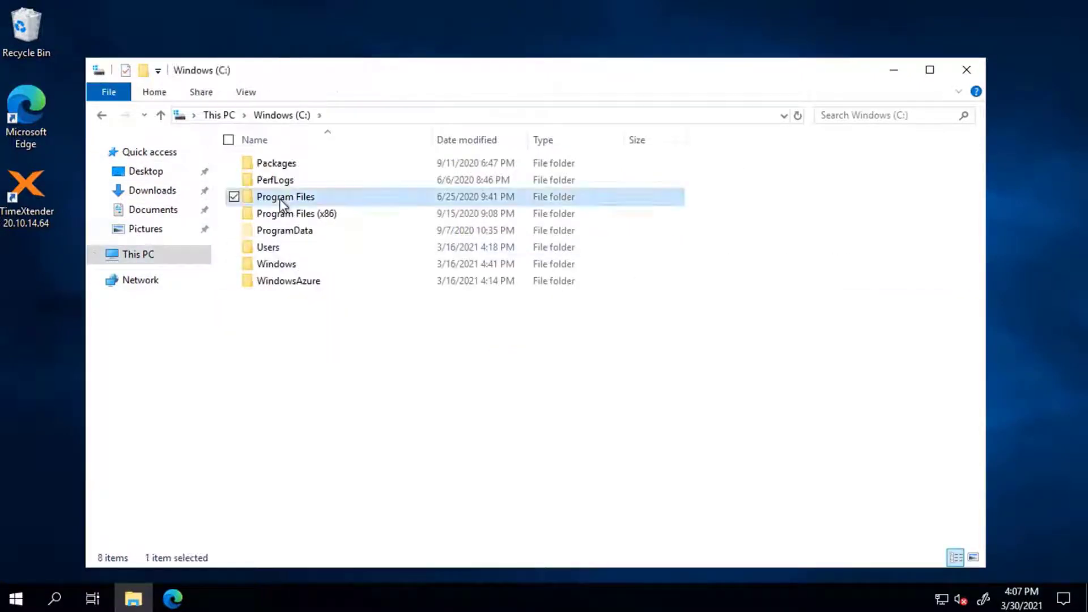
pyautogui.doubleClick(280, 198)
pyautogui.doubleClick(289, 248)
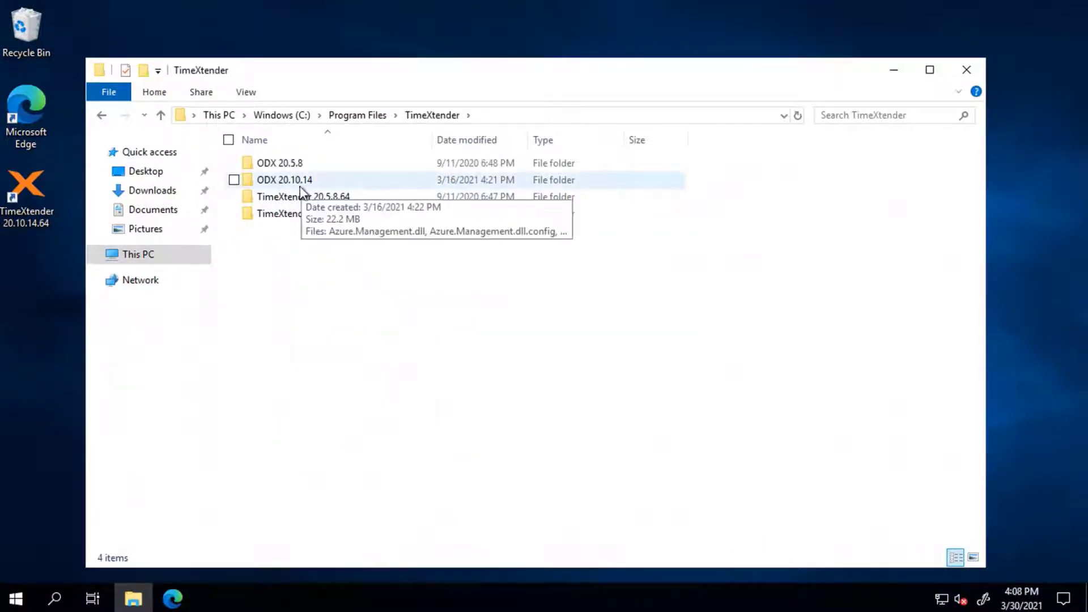
pyautogui.click(25, 222)
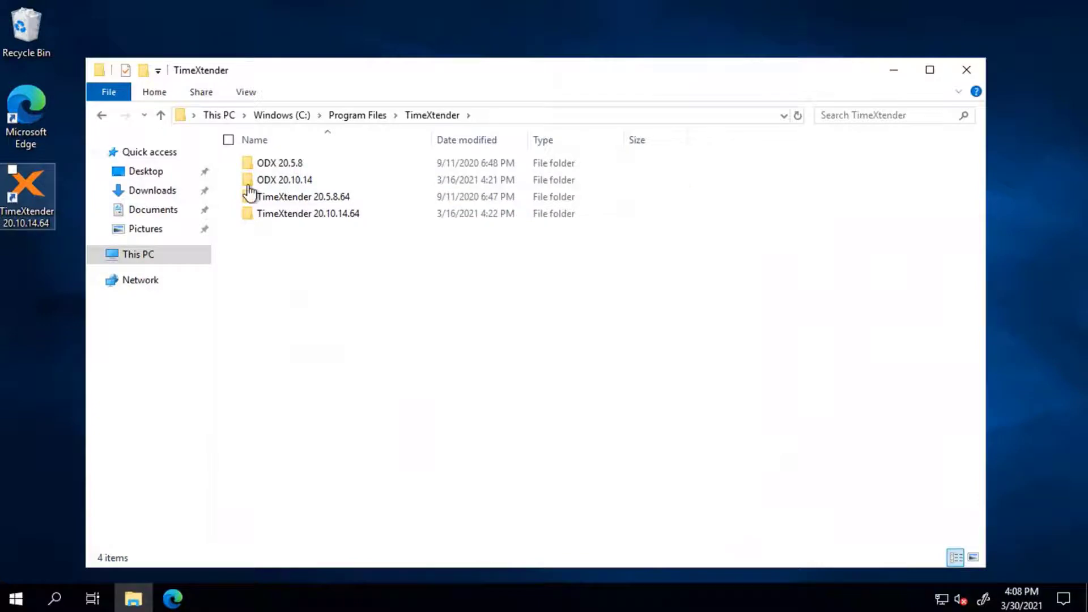
# Open the ODX 20.10.14 folder and launch ODXServerConfiguration.exe.
pyautogui.doubleClick(294, 184)
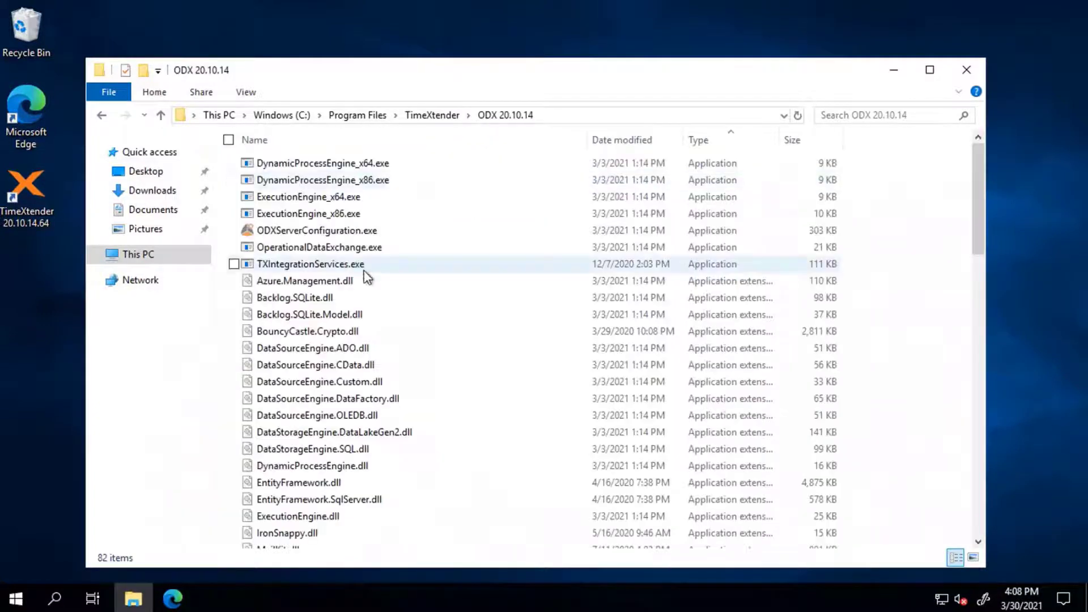
pyautogui.scroll(-2, 365, 276)
pyautogui.scroll(2, 366, 278)
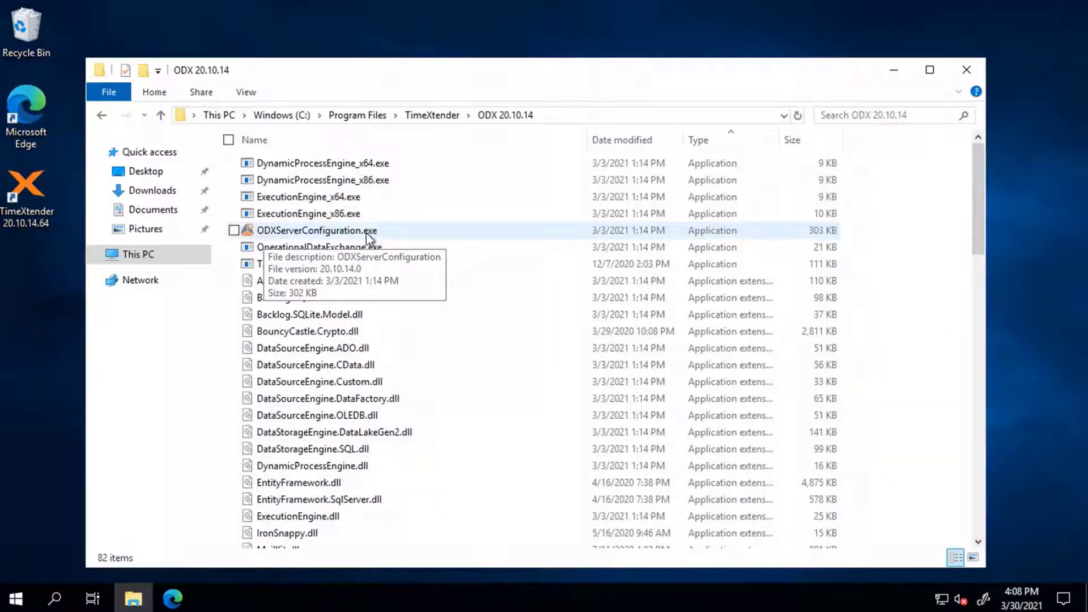
pyautogui.doubleClick(325, 232)
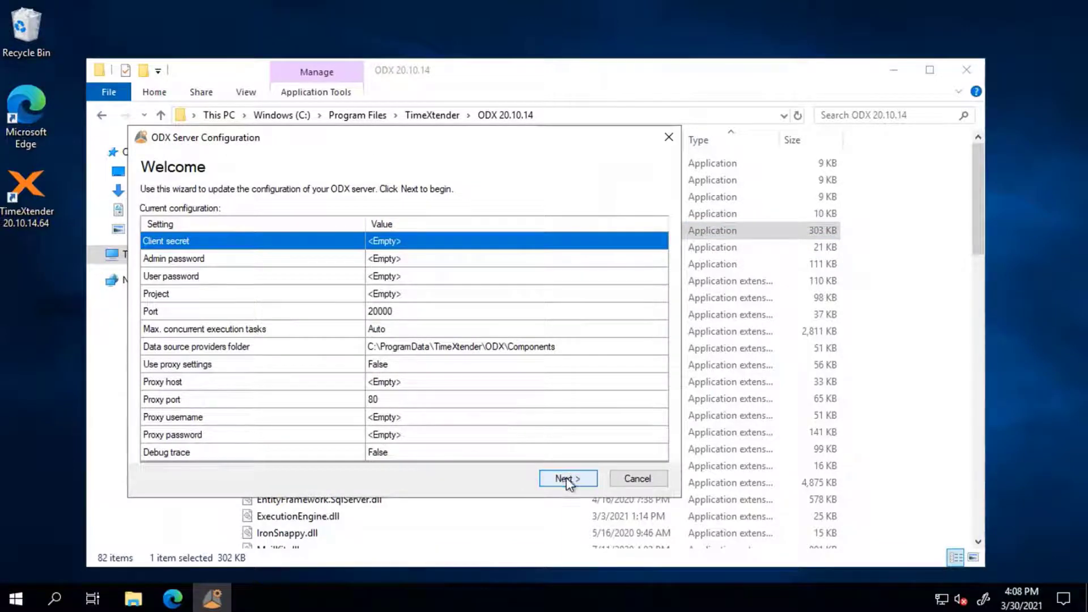
# Advance the ODX Server Configuration wizard through the welcome and proxy pages to Client Secret, leaving the proxy server disabled.
pyautogui.moveTo(465, 145); pyautogui.dragTo(555, 126)
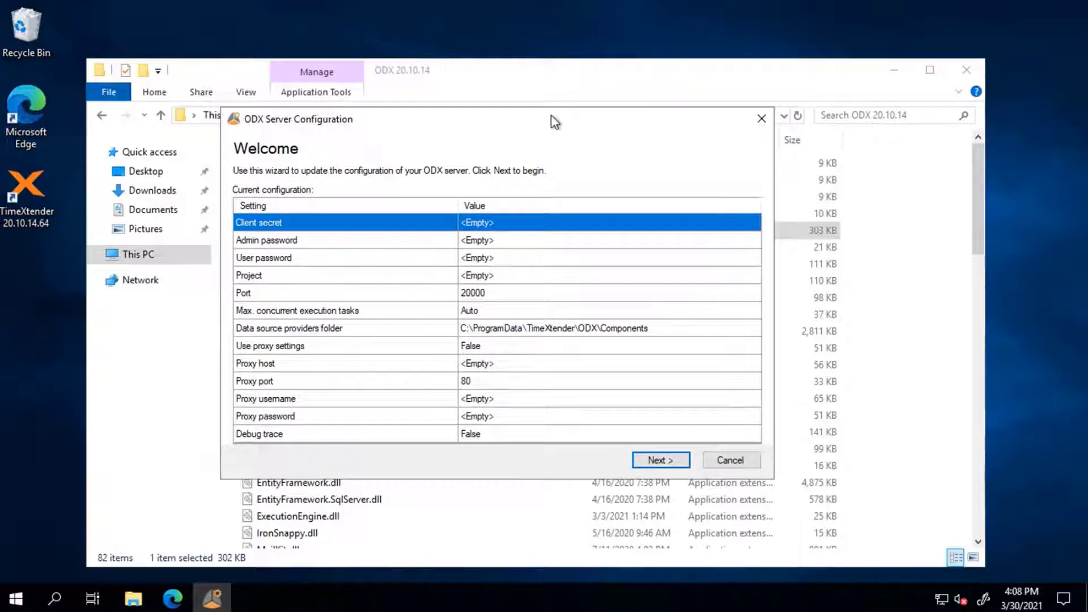
pyautogui.click(662, 460)
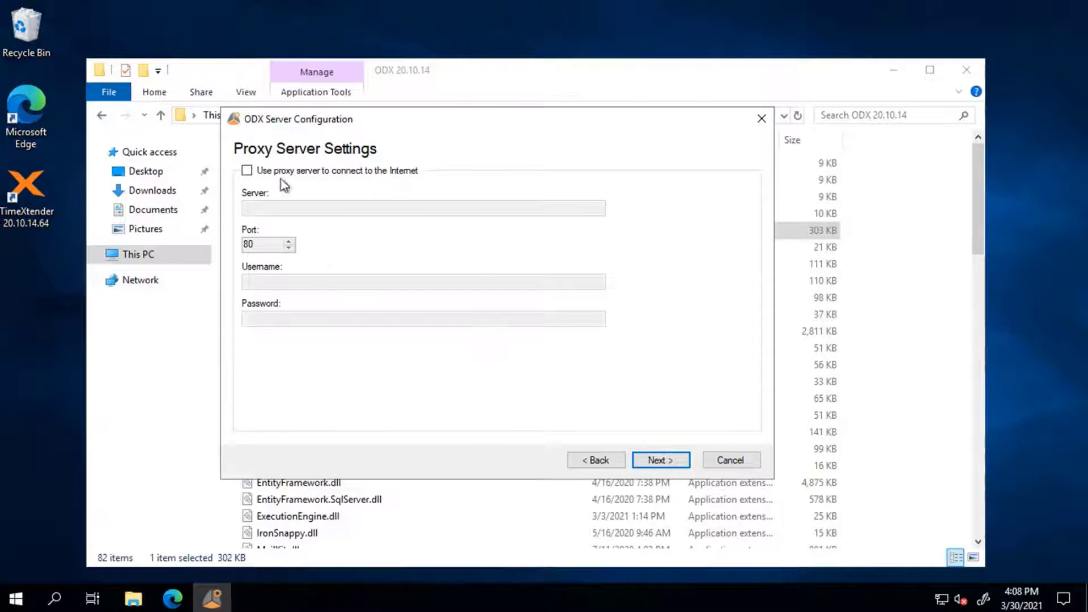
pyautogui.click(664, 460)
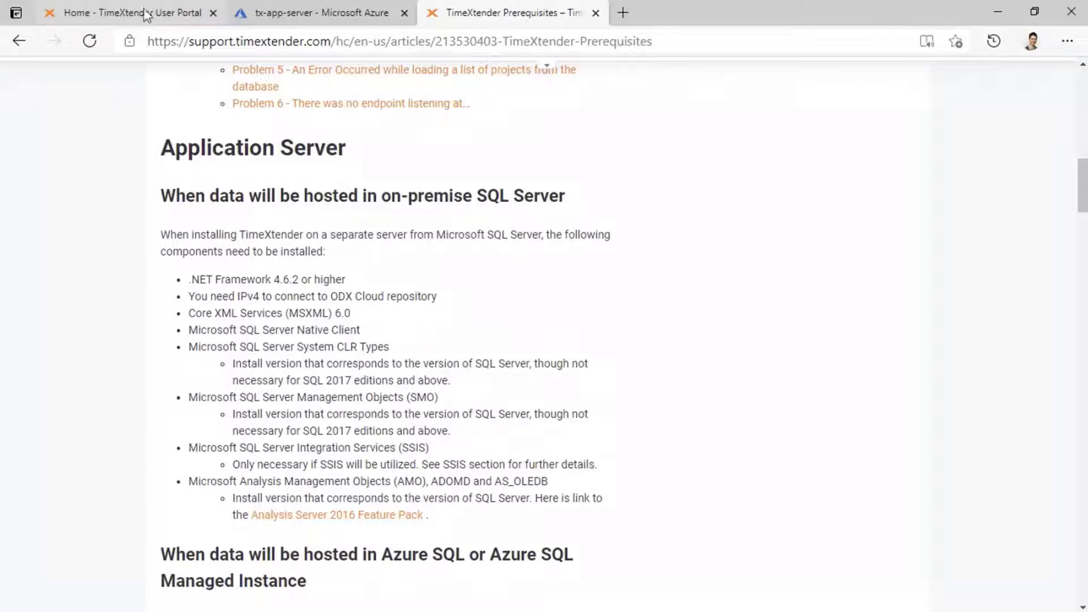
# Switch to the TimeXtender User Portal in the browser and copy the Production ODX repository's client secret.
pyautogui.click(145, 14)
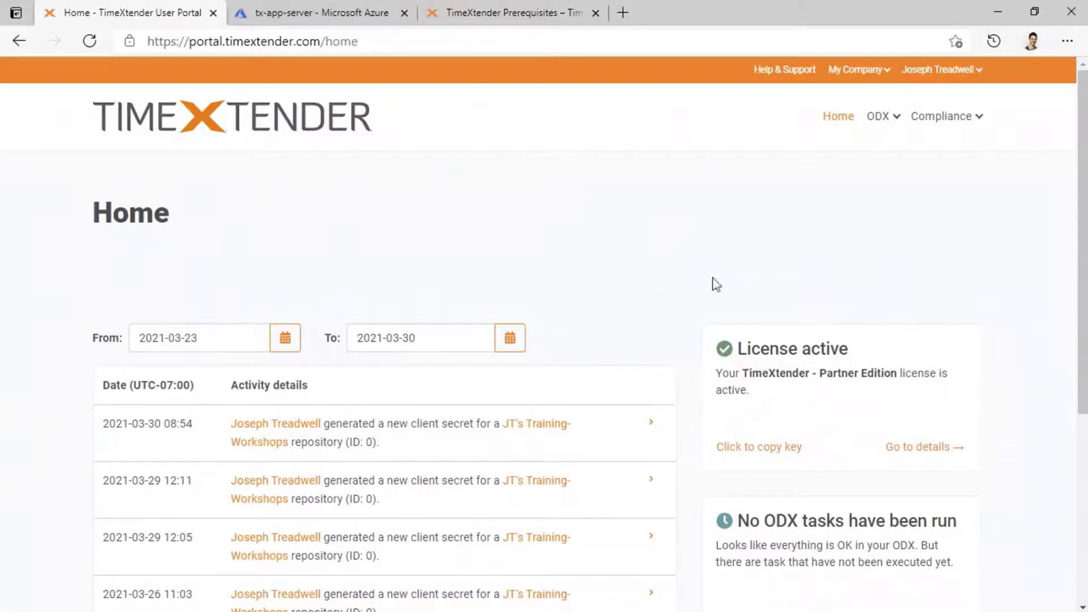
pyautogui.scroll(-3, 924, 305)
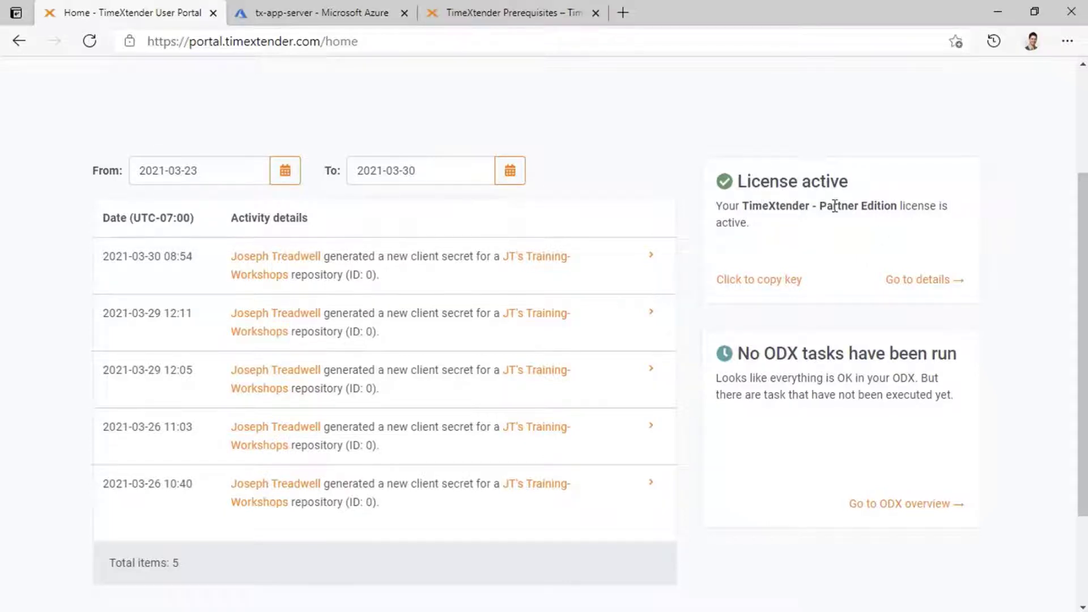
pyautogui.scroll(3, 834, 206)
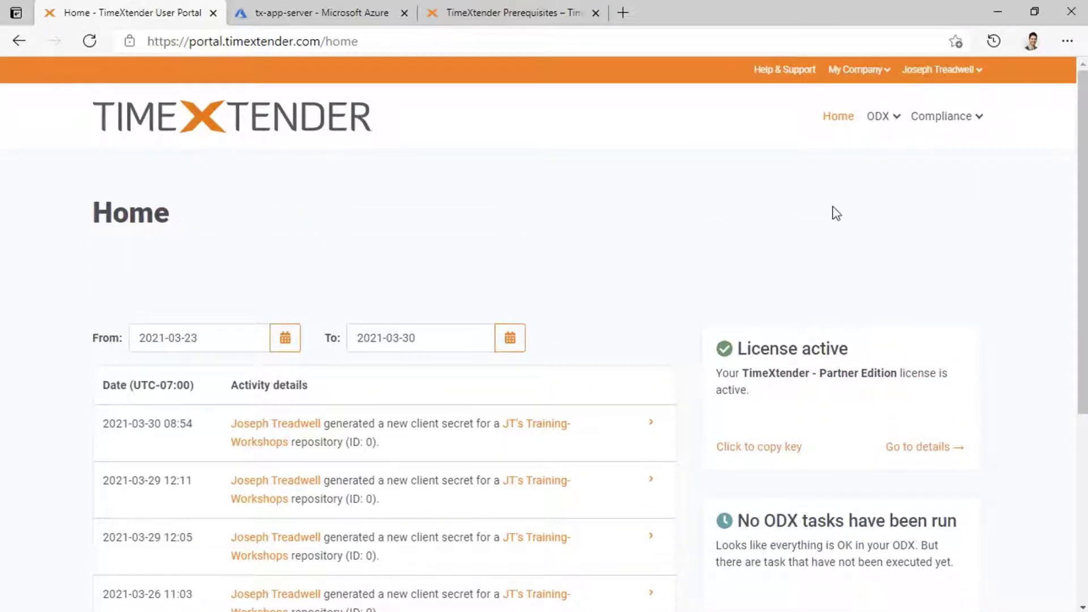
pyautogui.click(898, 119)
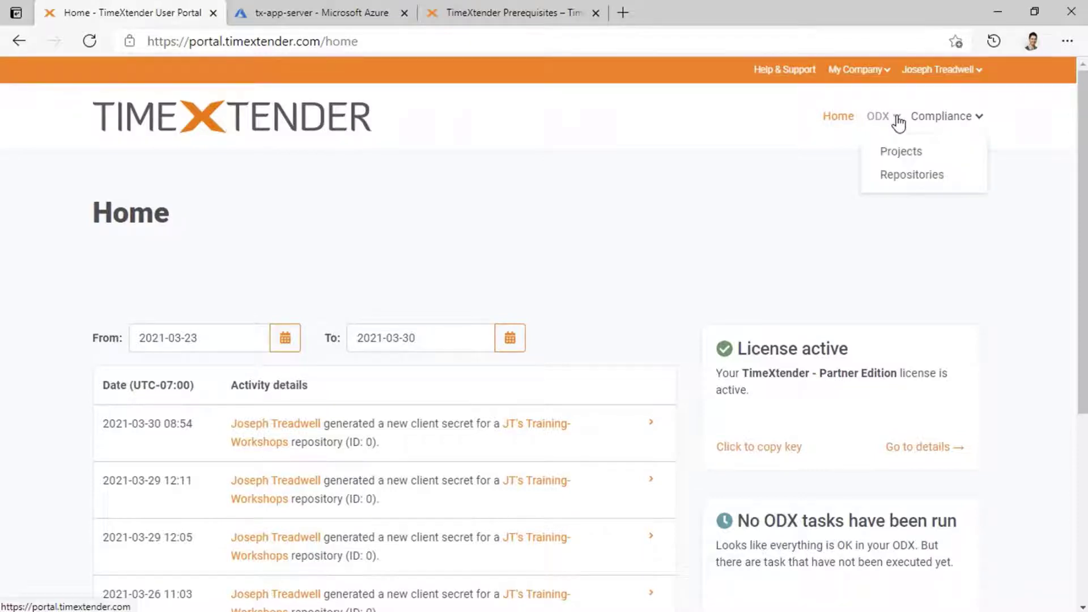
pyautogui.click(899, 180)
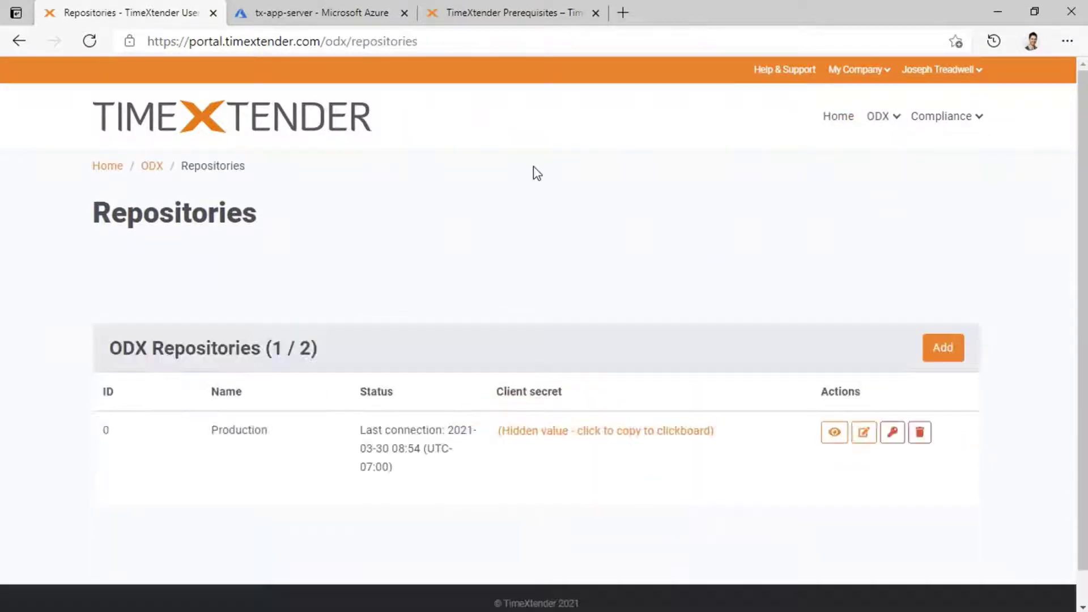
pyautogui.scroll(-1, 532, 169)
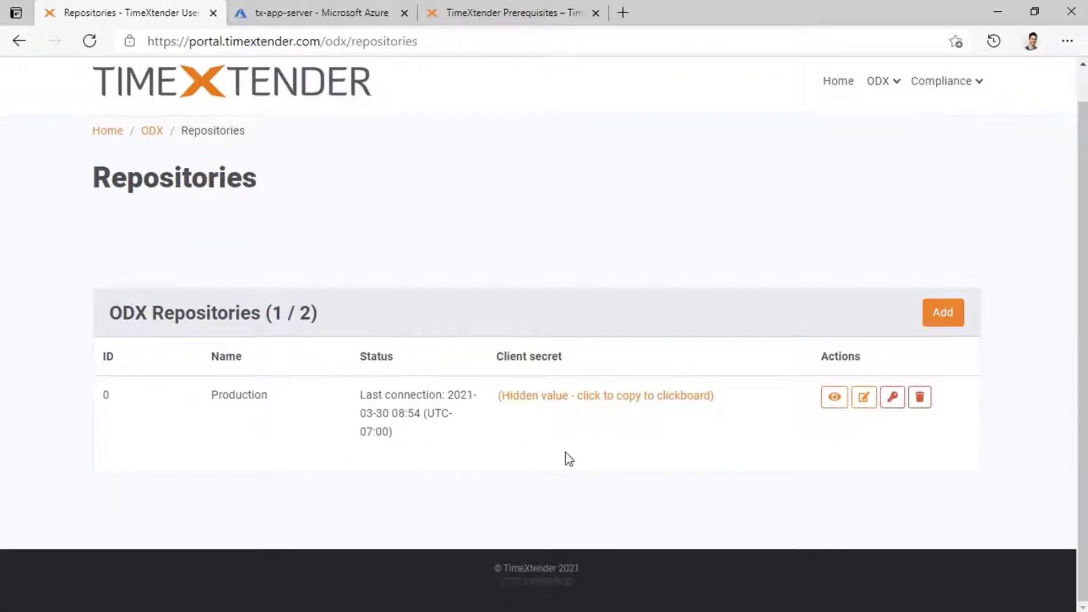
pyautogui.click(618, 405)
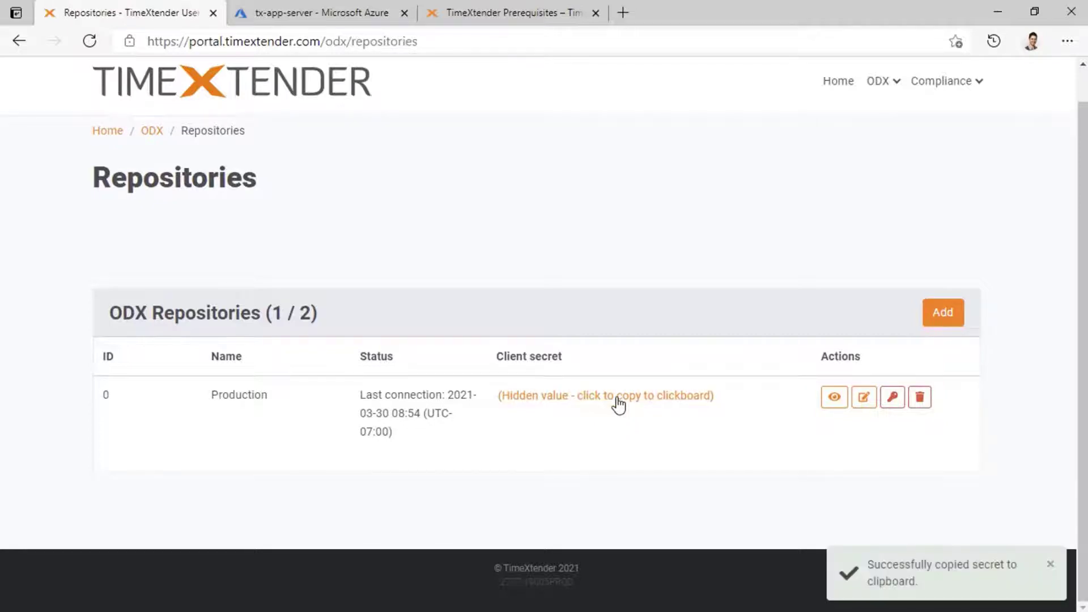
# Return to the ODX Server Configuration wizard, paste the client secret into its field, and continue to the Project page.
pyautogui.hotkey('alt', 'Tab')
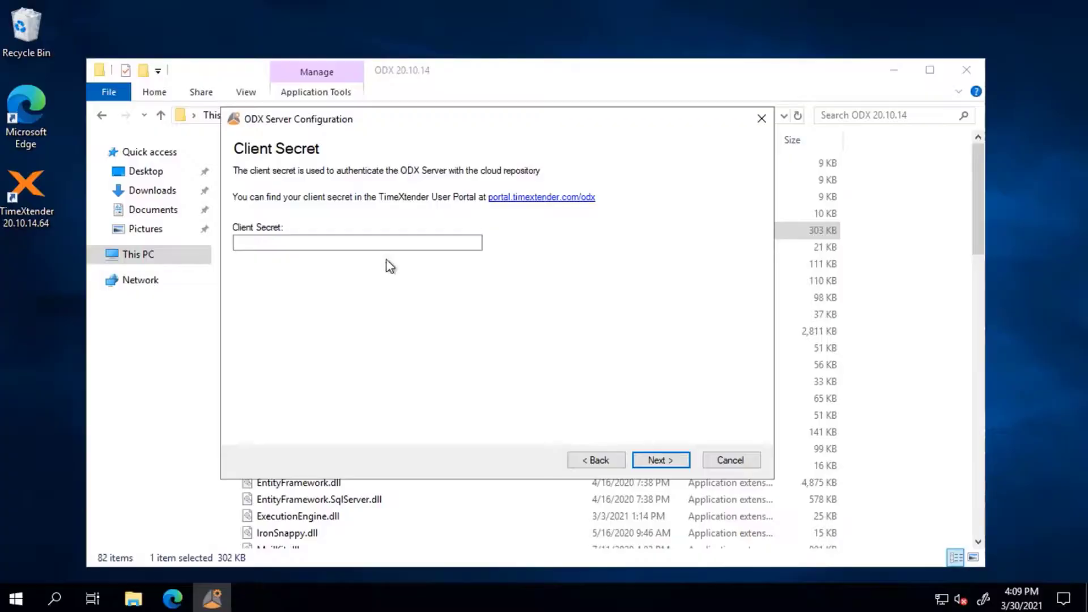
pyautogui.click(388, 243)
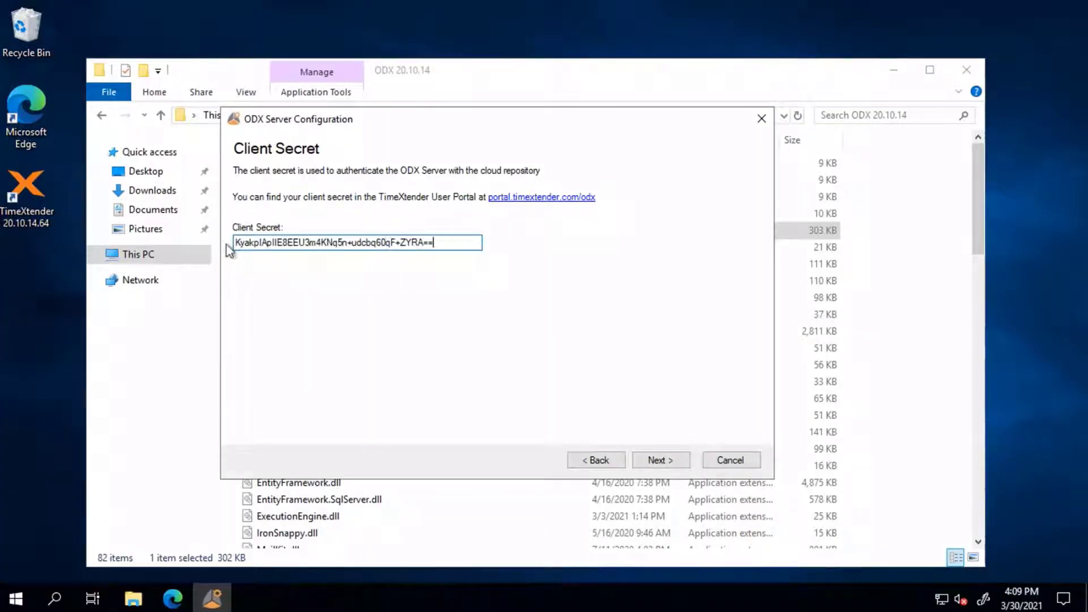
pyautogui.click(685, 470)
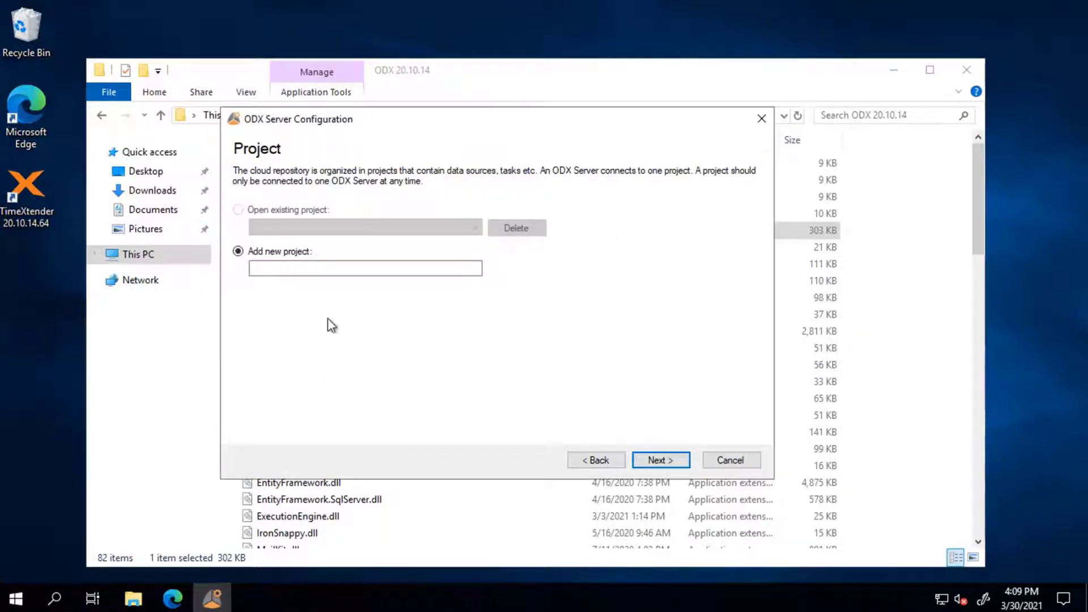
# Add a new project named "Data lake" and continue past the advanced options, keeping their defaults.
pyautogui.click(294, 268)
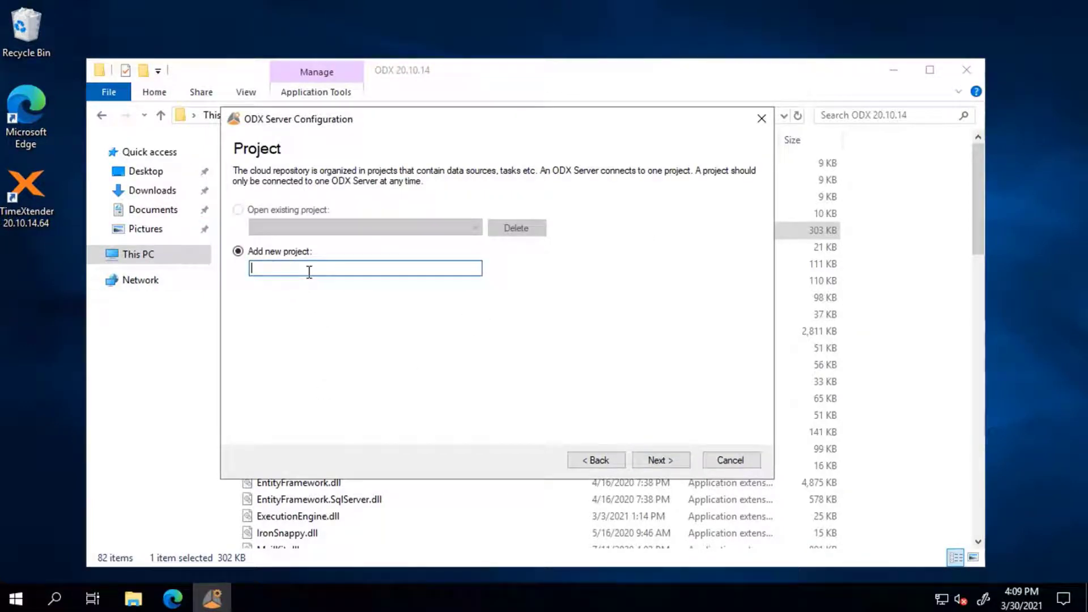
pyautogui.write('Data lake')
pyautogui.click(669, 464)
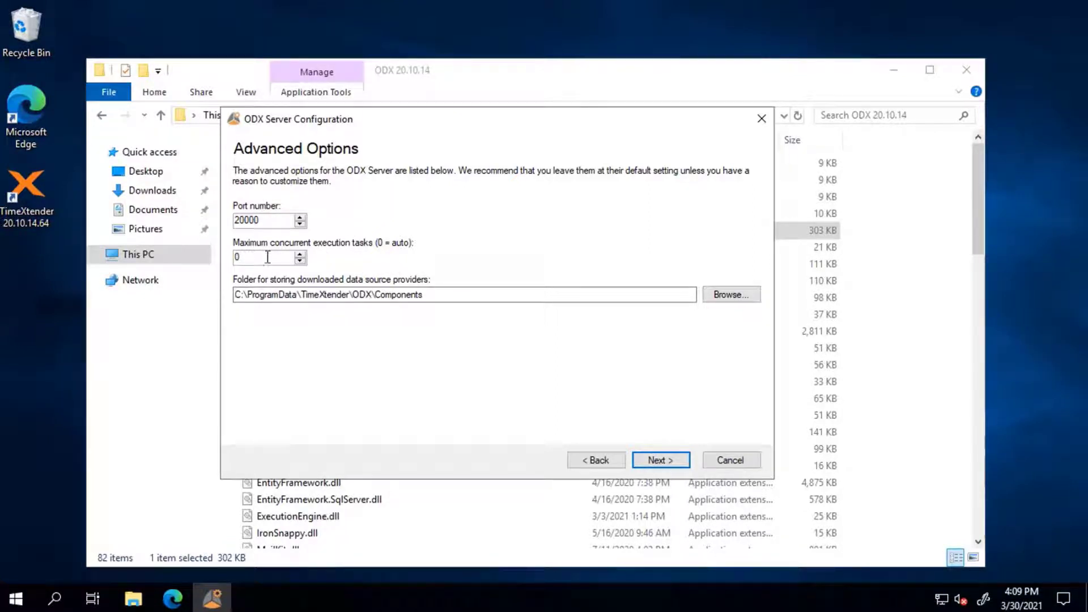
pyautogui.click(664, 461)
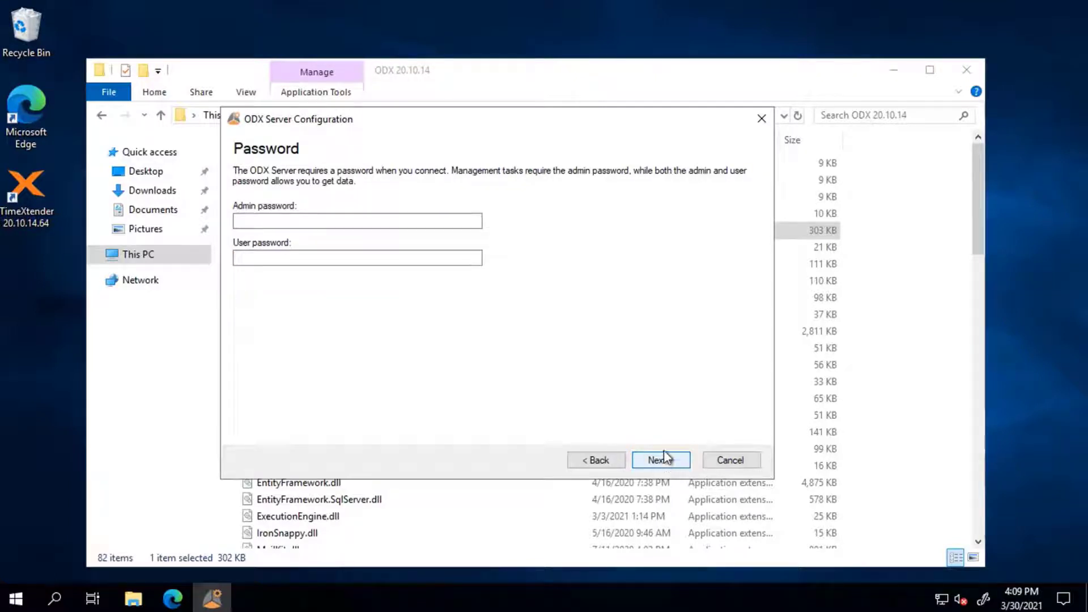
# Paste the ODX Server's admin password and user password into their fields and continue to the Encryption Secret page.
pyautogui.click(337, 219)
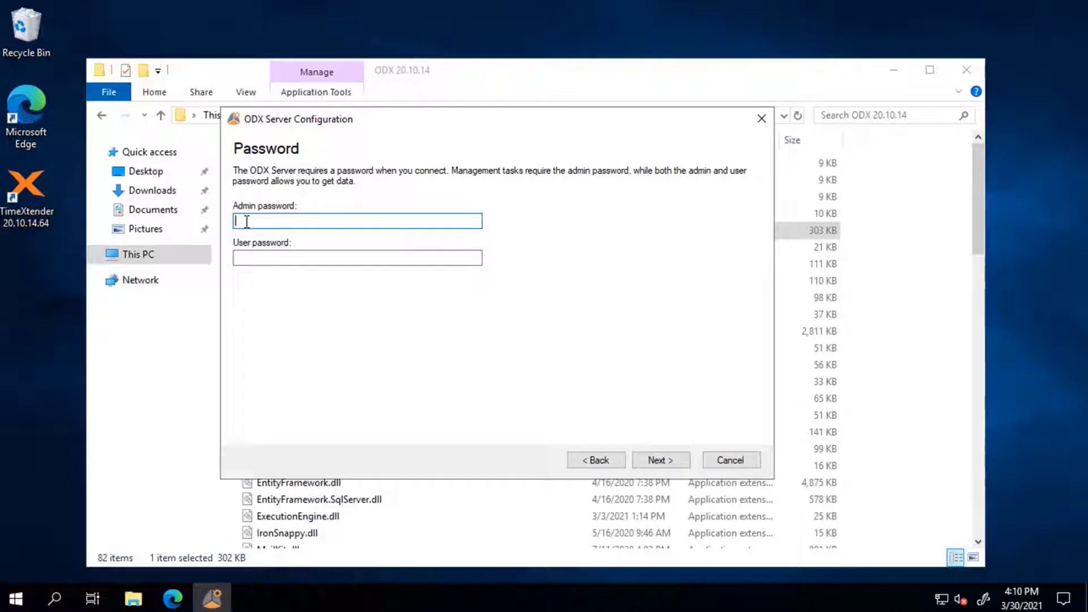
pyautogui.hotkey('ctrl', 'v')
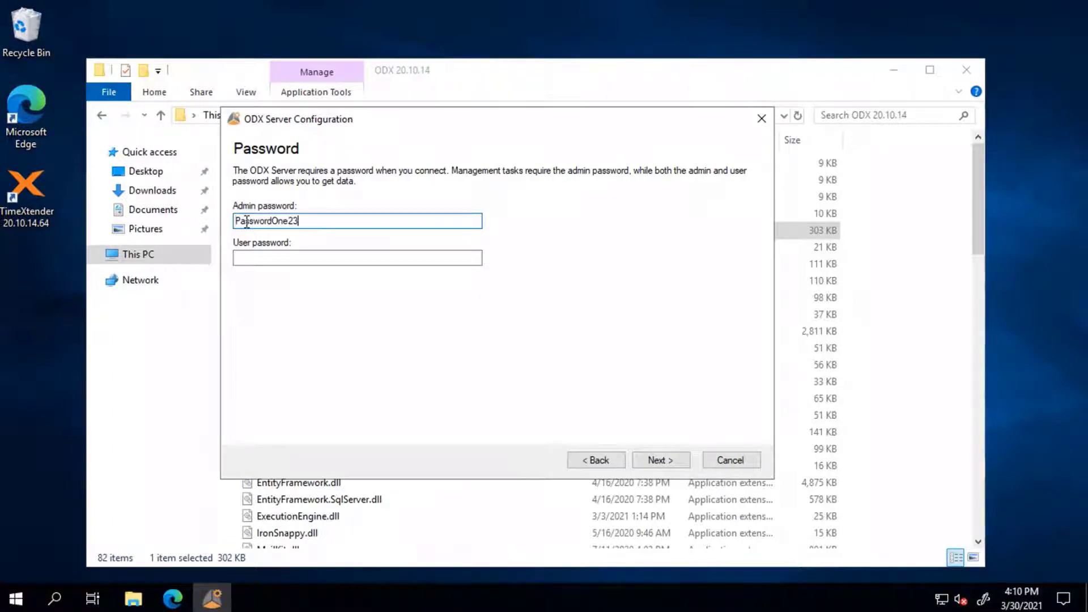
pyautogui.click(290, 258)
pyautogui.hotkey('ctrl', 'v')
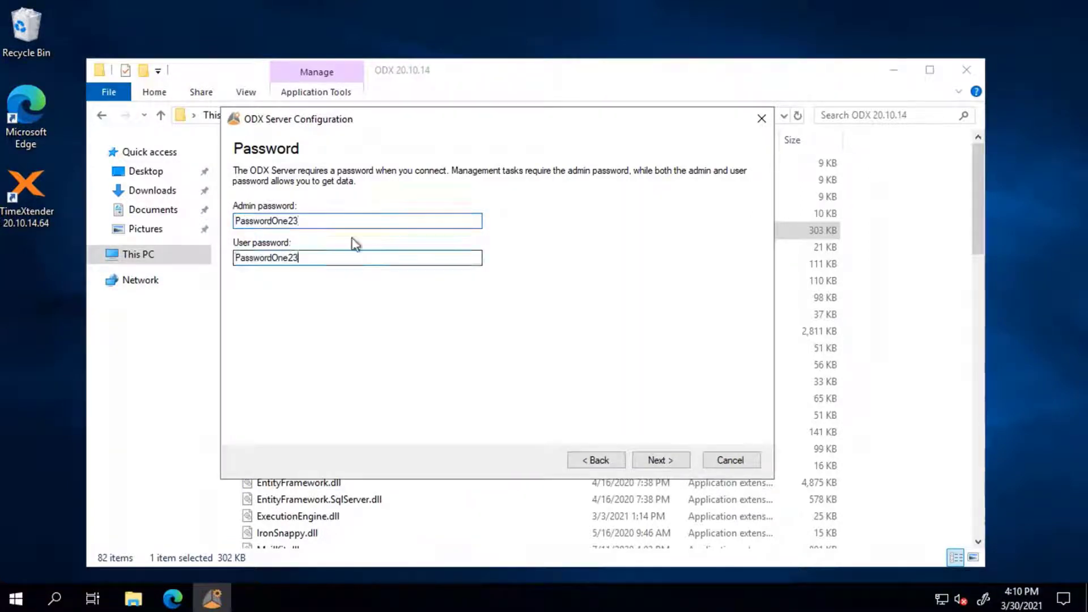
pyautogui.click(656, 461)
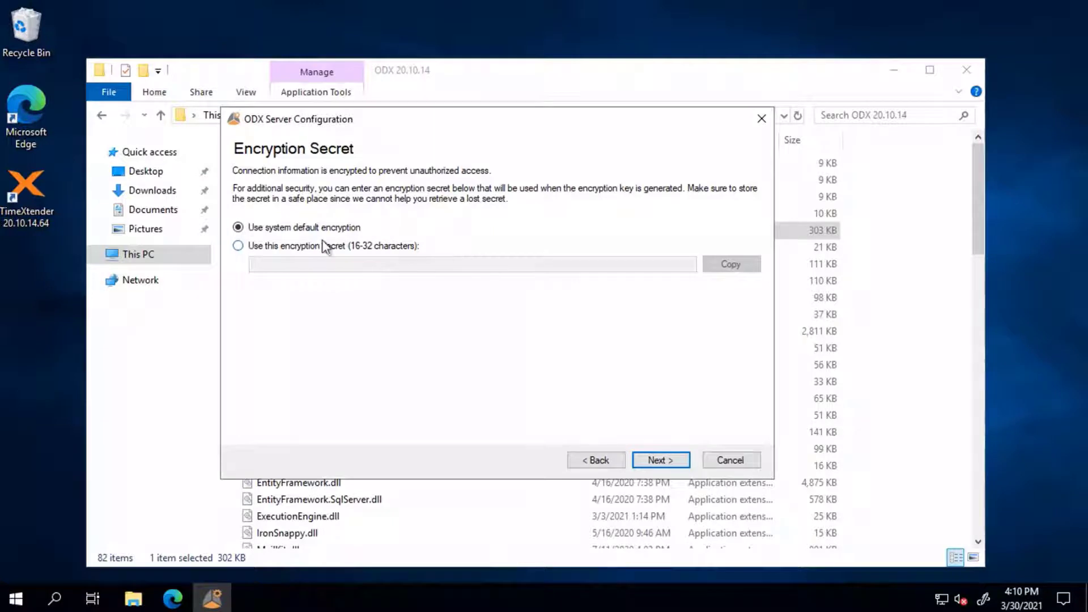
# Keep system default encryption and the Local System Account, and save the configuration with the ODX Server Service set to start.
pyautogui.click(664, 462)
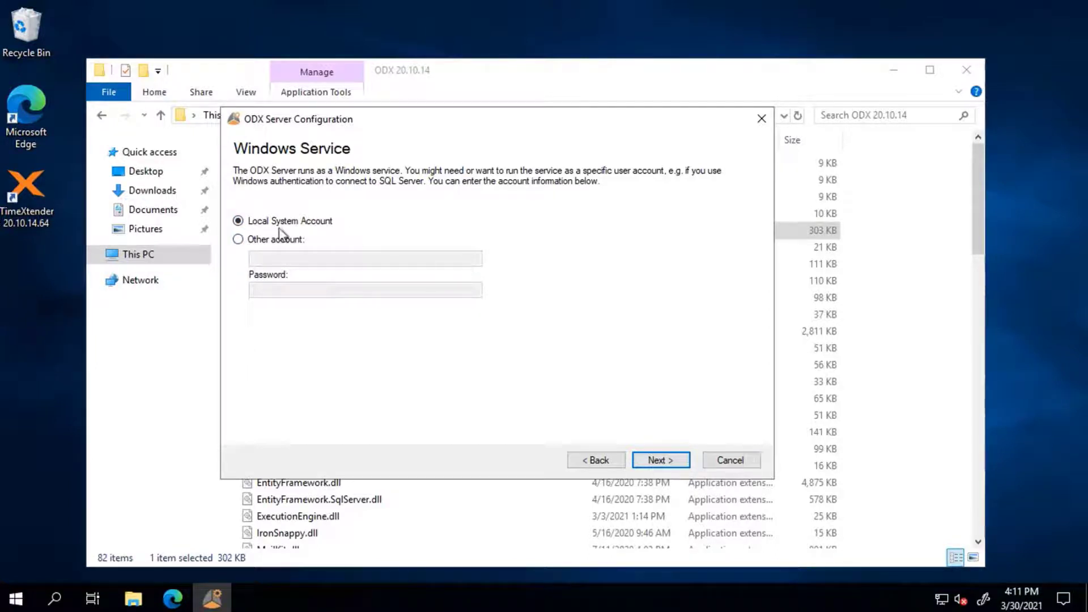
pyautogui.click(668, 462)
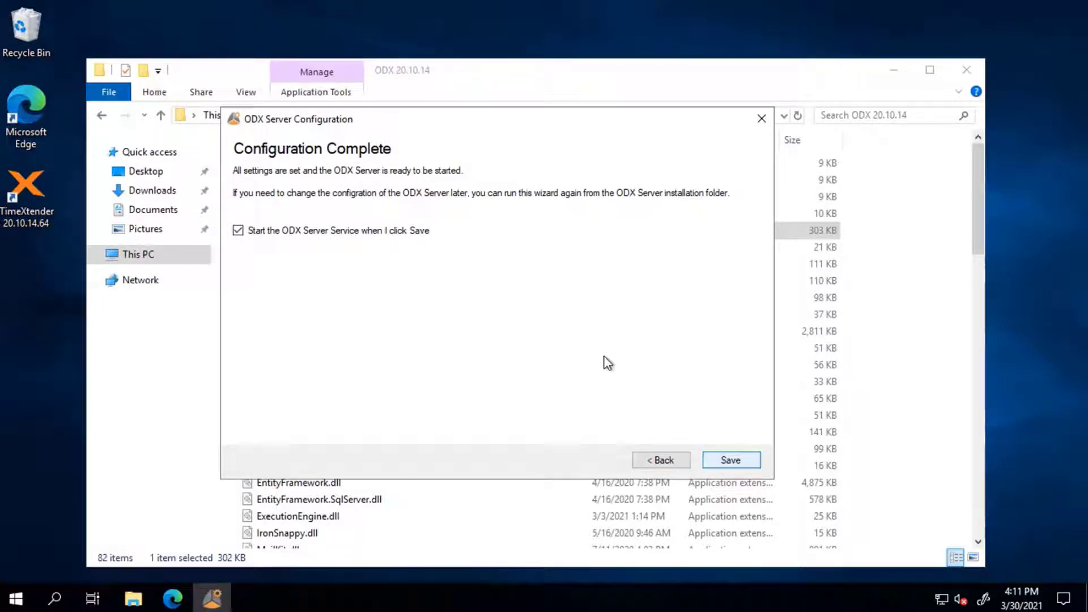
pyautogui.click(731, 461)
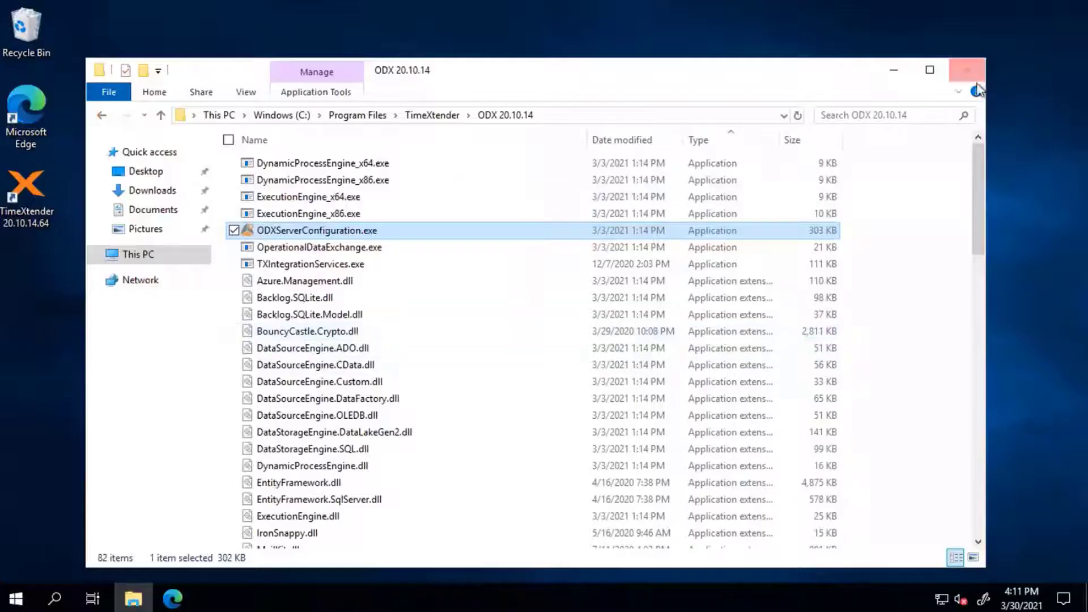
# Close the ODX 20.10.14 folder window and launch TimeXtender 20.10.14.64 from the desktop.
pyautogui.click(968, 71)
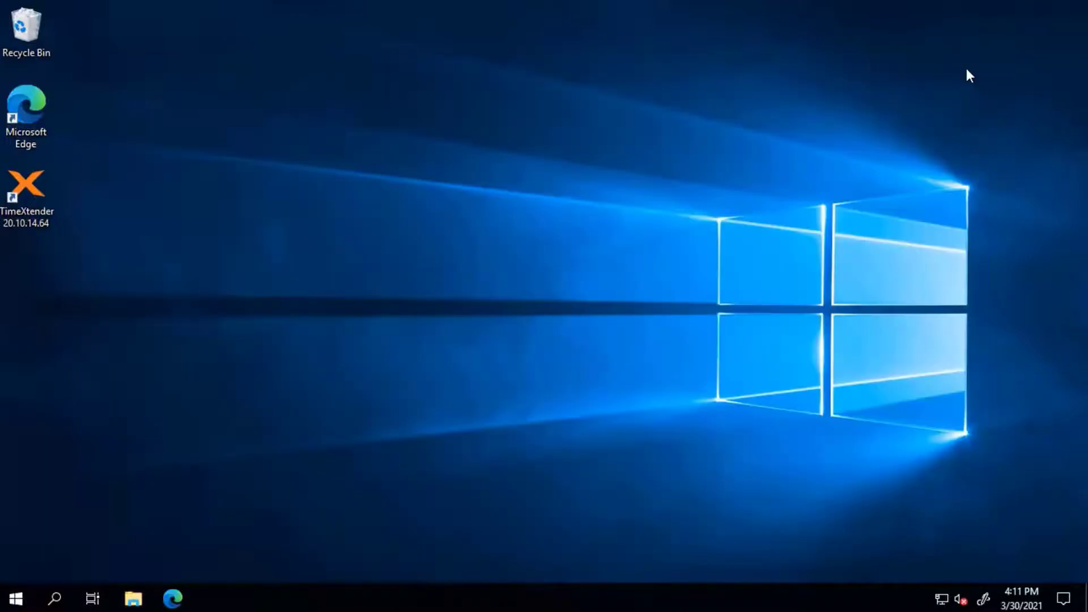
pyautogui.click(29, 213)
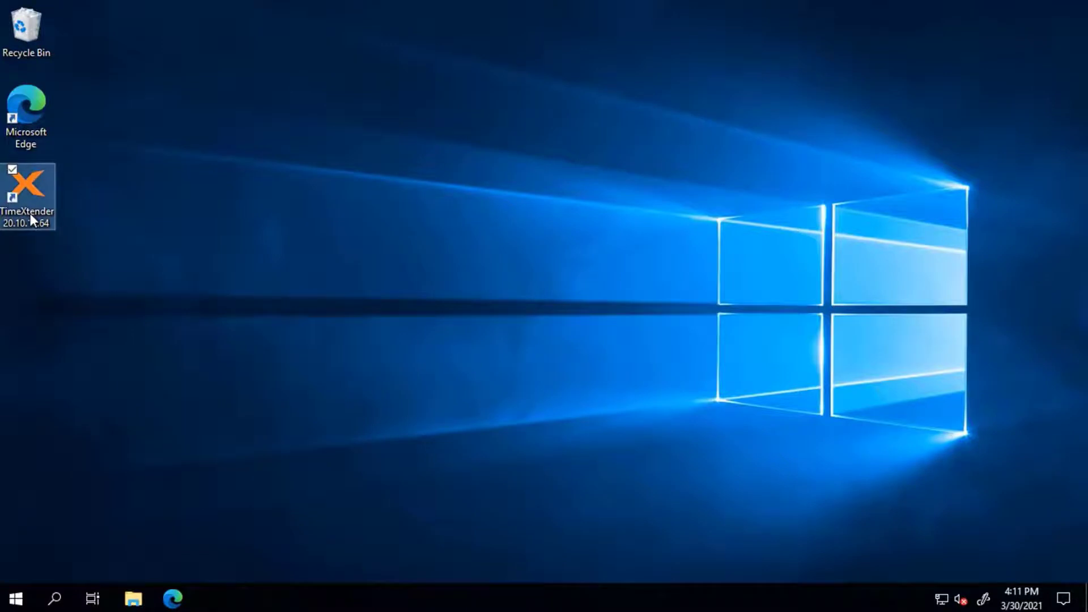
pyautogui.doubleClick(30, 213)
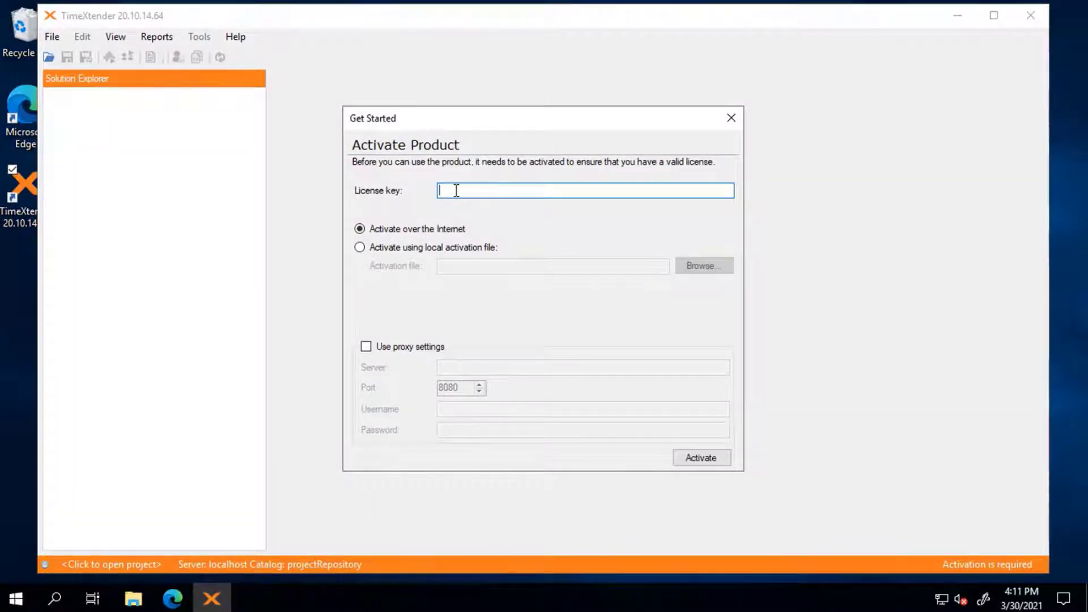
# Switch to the TimeXtender User Portal in the browser and copy the licence key from the TimeXtender license's details page.
pyautogui.moveTo(658, 6)
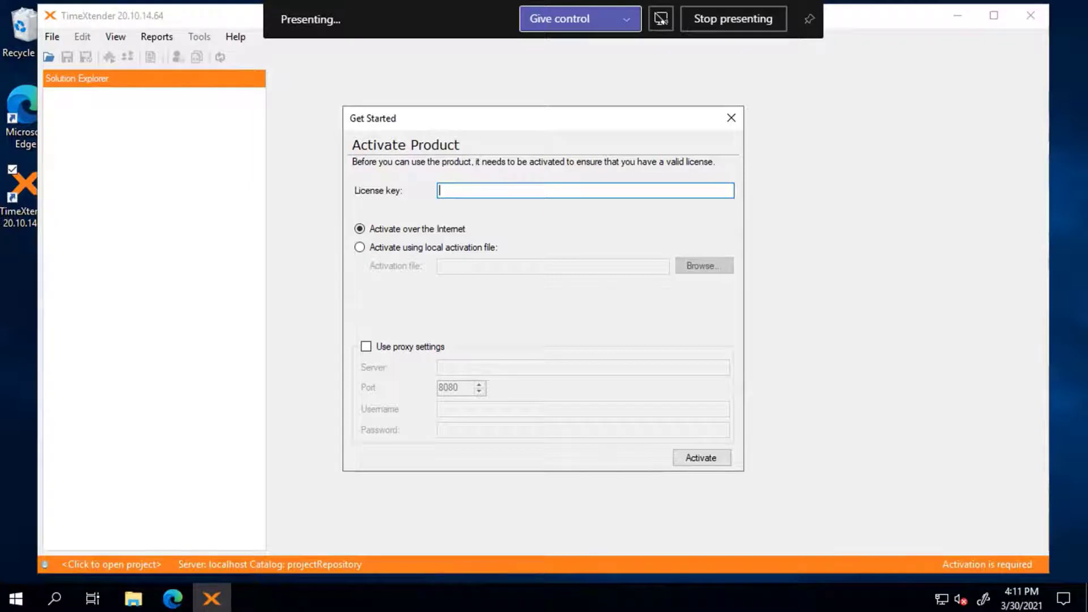
pyautogui.hotkey('alt', 'Tab')
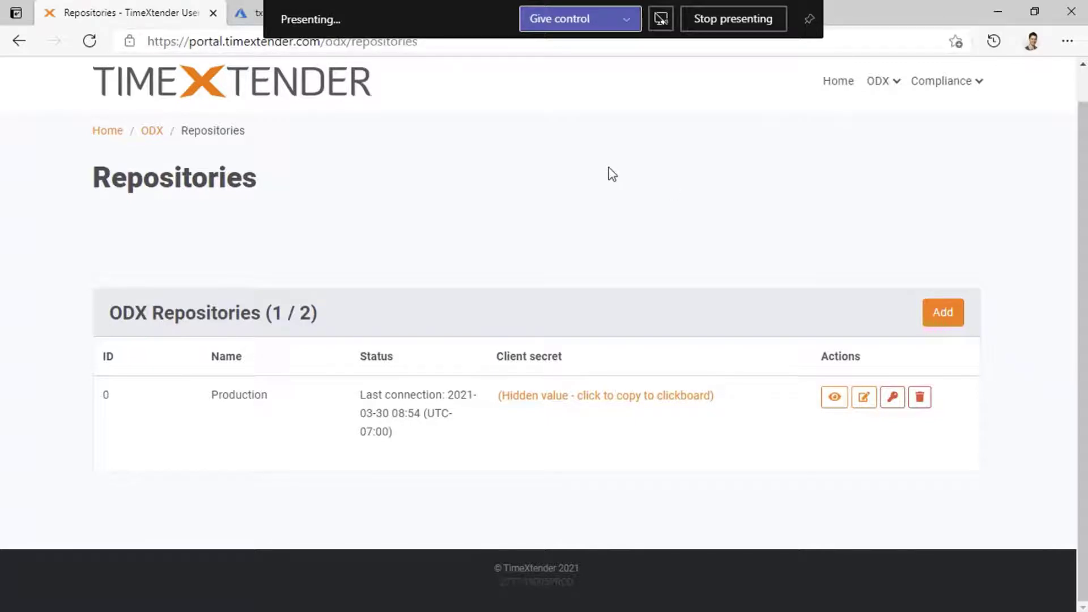
pyautogui.click(105, 132)
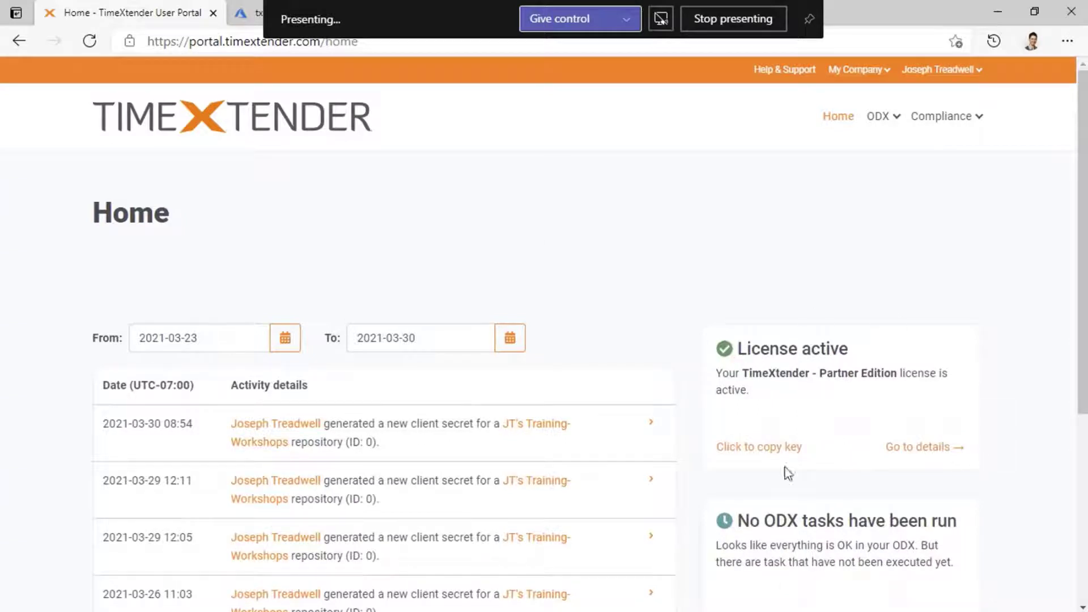
pyautogui.click(759, 446)
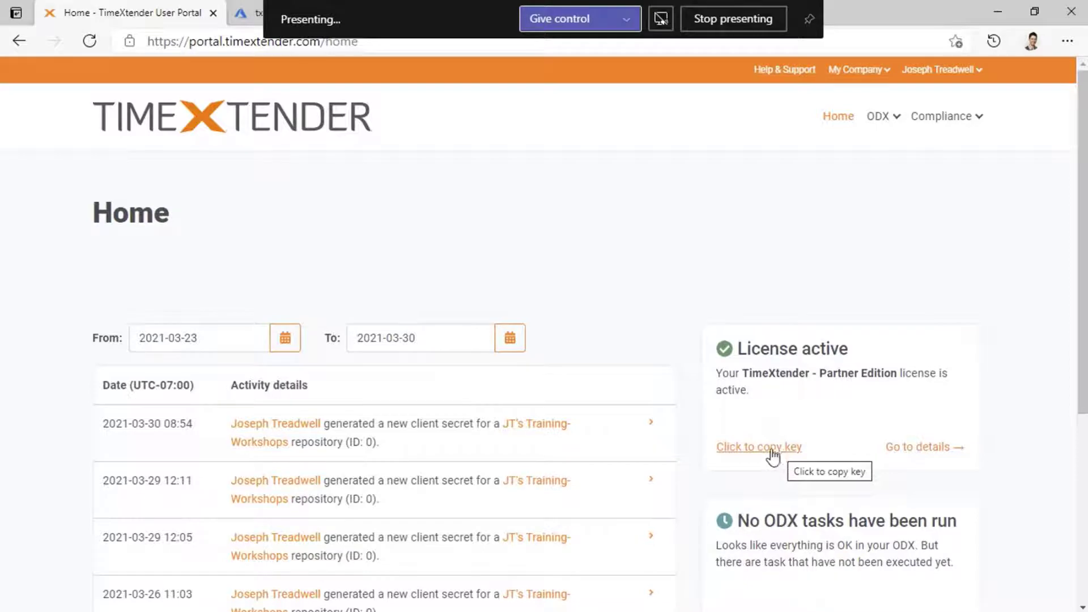
pyautogui.click(907, 447)
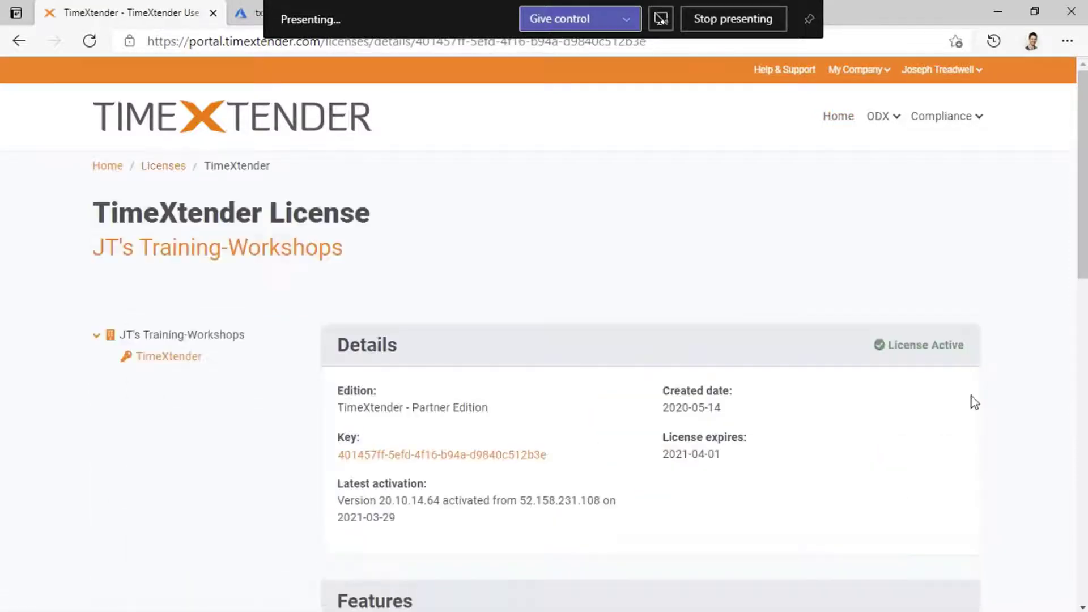
pyautogui.scroll(-1, 712, 469)
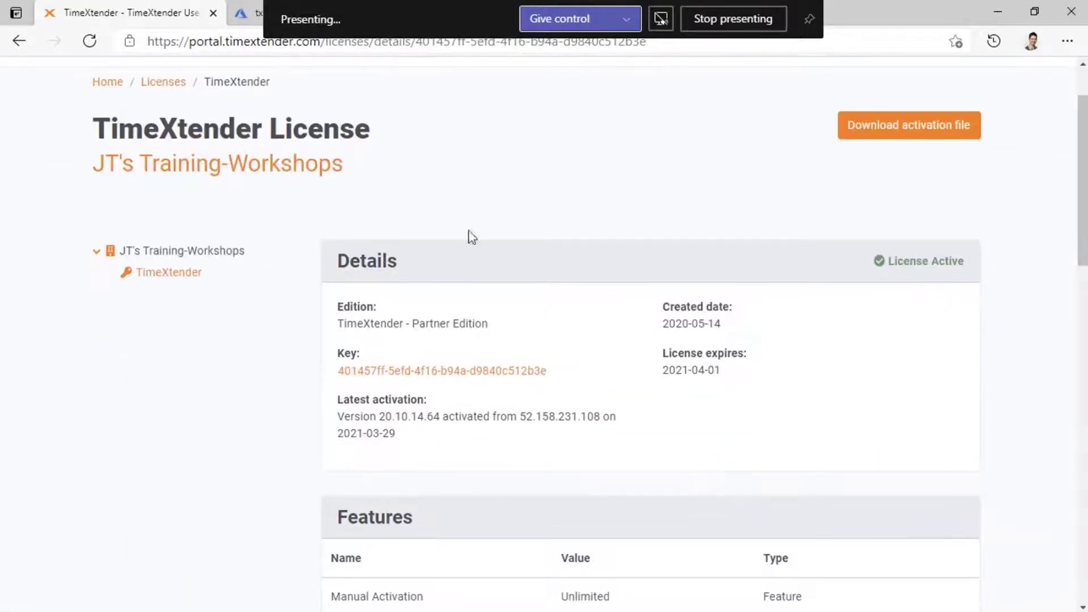
pyautogui.click(455, 374)
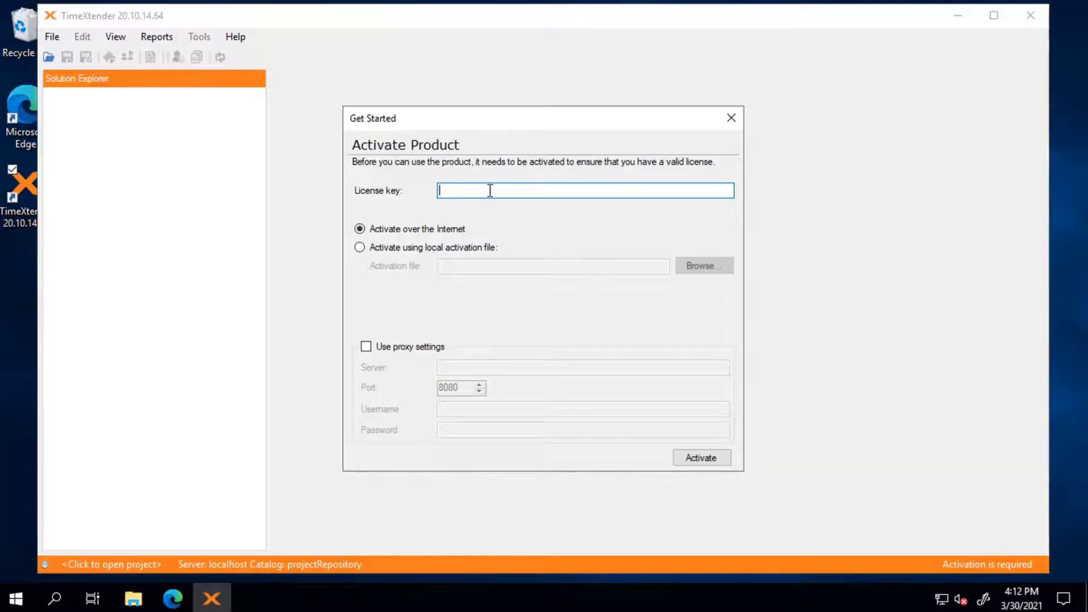
# Paste the licence key into TimeXtender's product activation form, activate it over the Internet, and dismiss the partner license notice.
pyautogui.hotkey('ctrl', 'v')
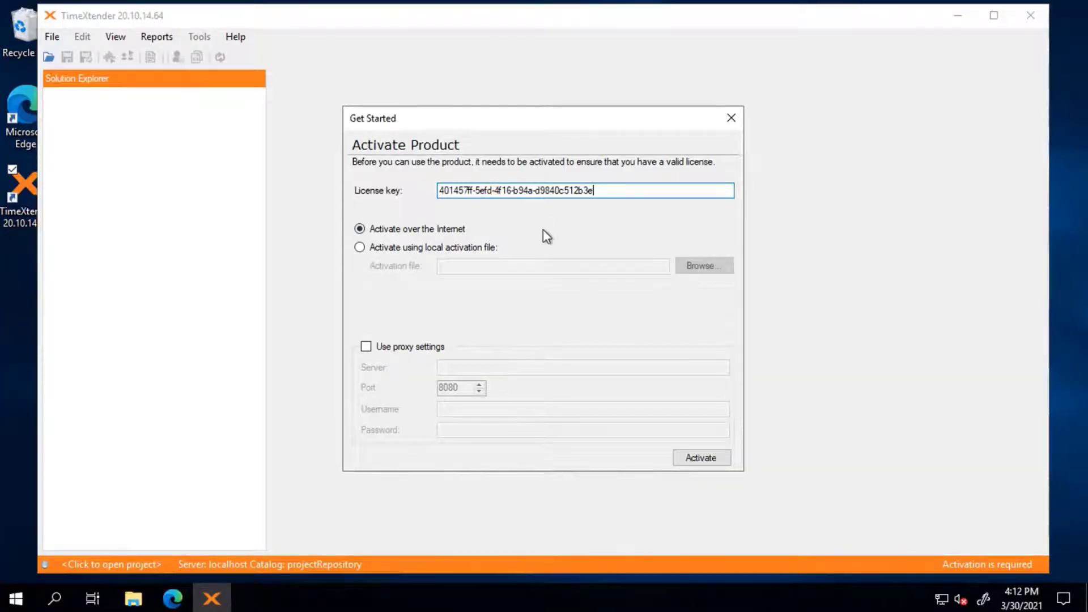
pyautogui.click(426, 233)
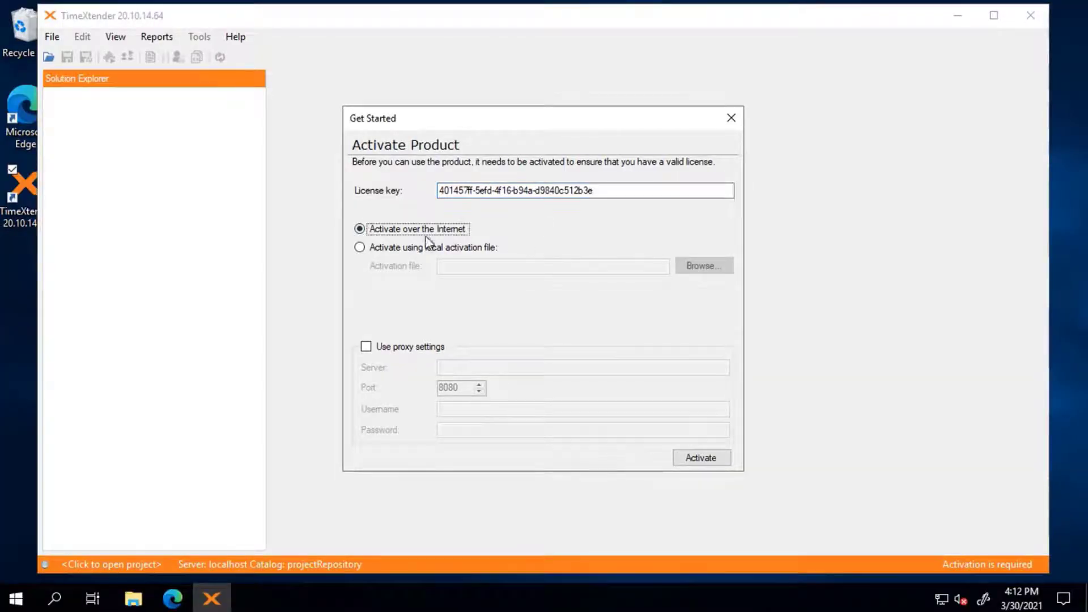
pyautogui.click(715, 462)
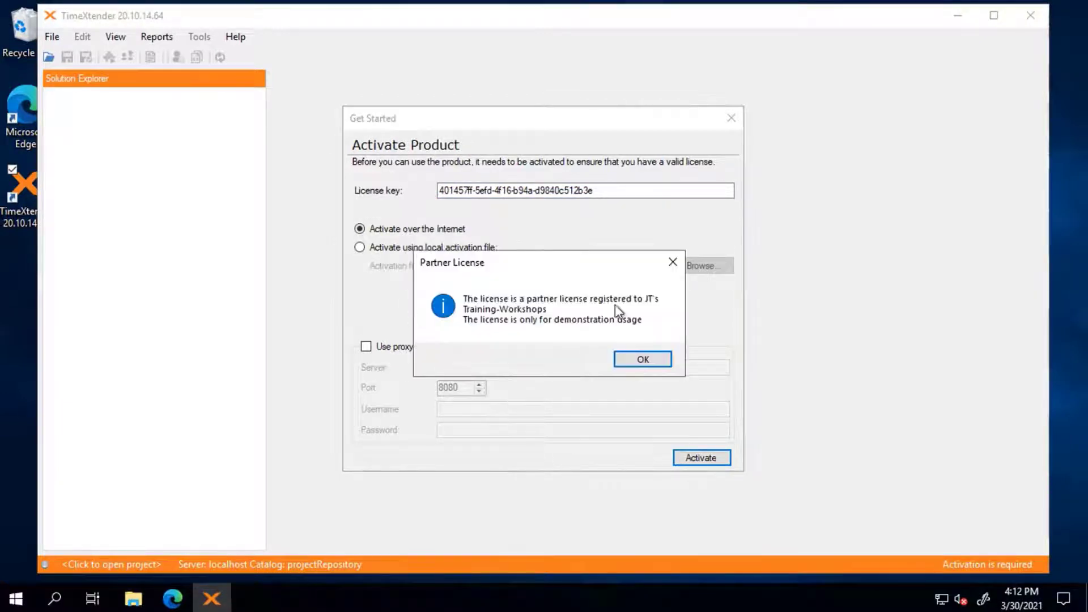
pyautogui.click(660, 362)
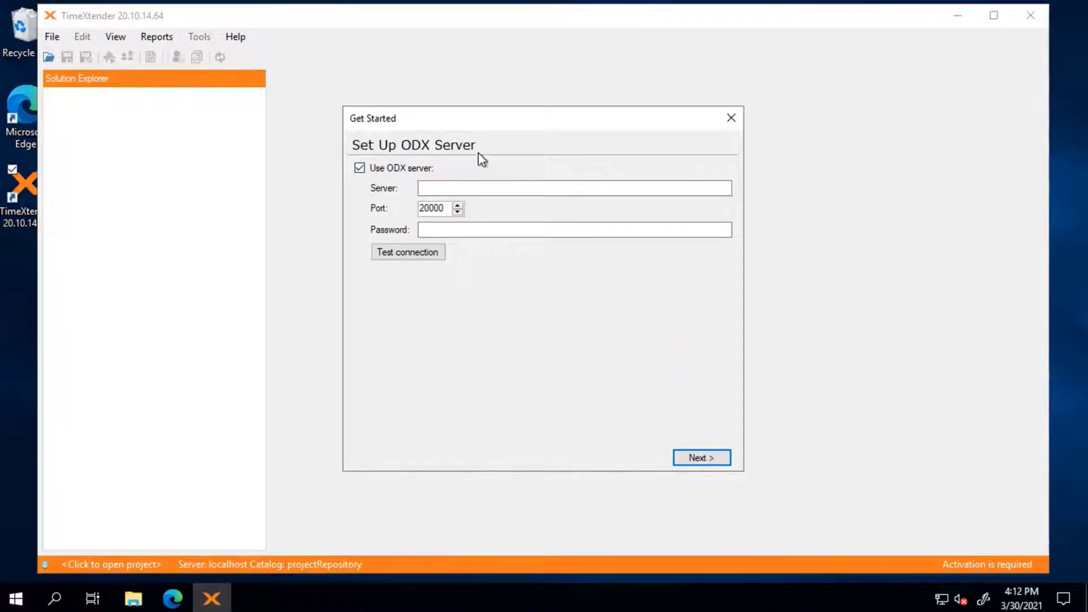
# Set up the ODX server connection with server localhost and port 20000, paste the ODX password, and continue.
pyautogui.moveTo(478, 124)
pyautogui.mouseDown()
pyautogui.moveTo(467, 111)
pyautogui.moveTo(479, 113)
pyautogui.mouseUp()
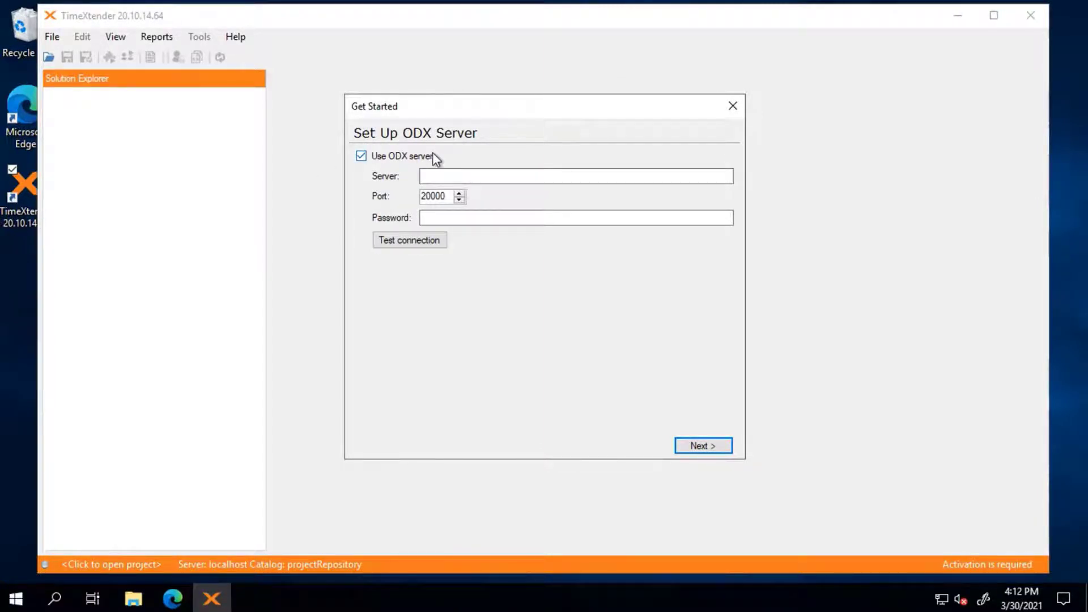
pyautogui.click(497, 176)
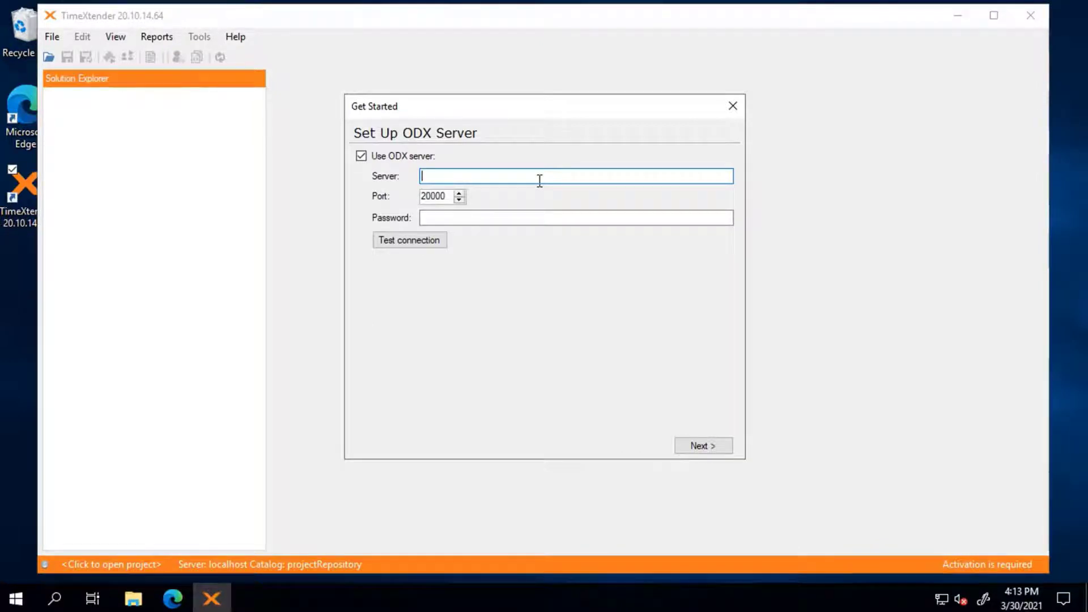
pyautogui.write('local')
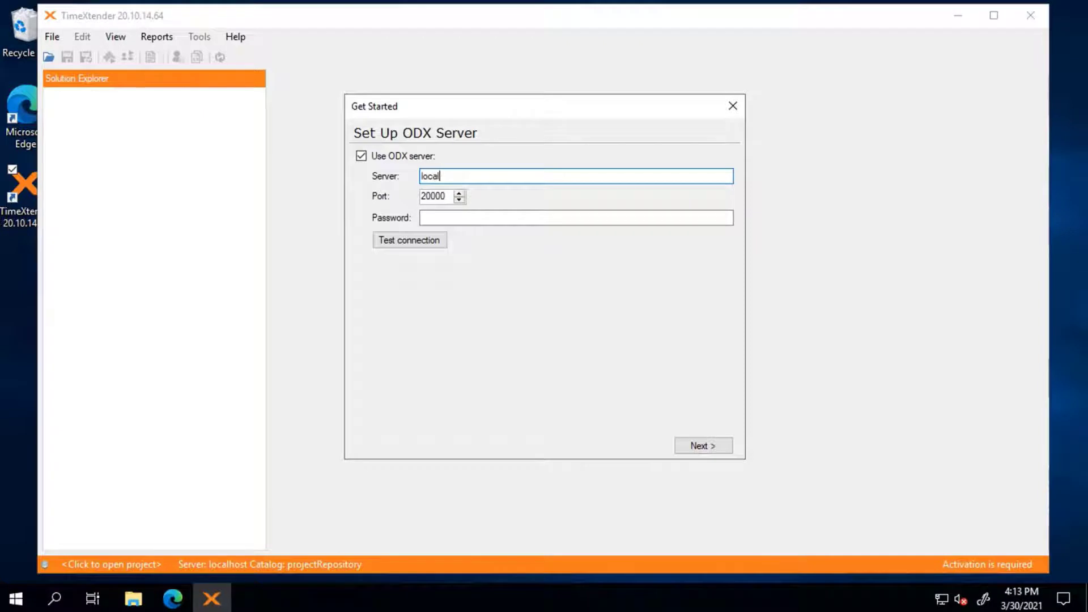
pyautogui.write('hos')
pyautogui.press('Tab')
pyautogui.press('Tab')
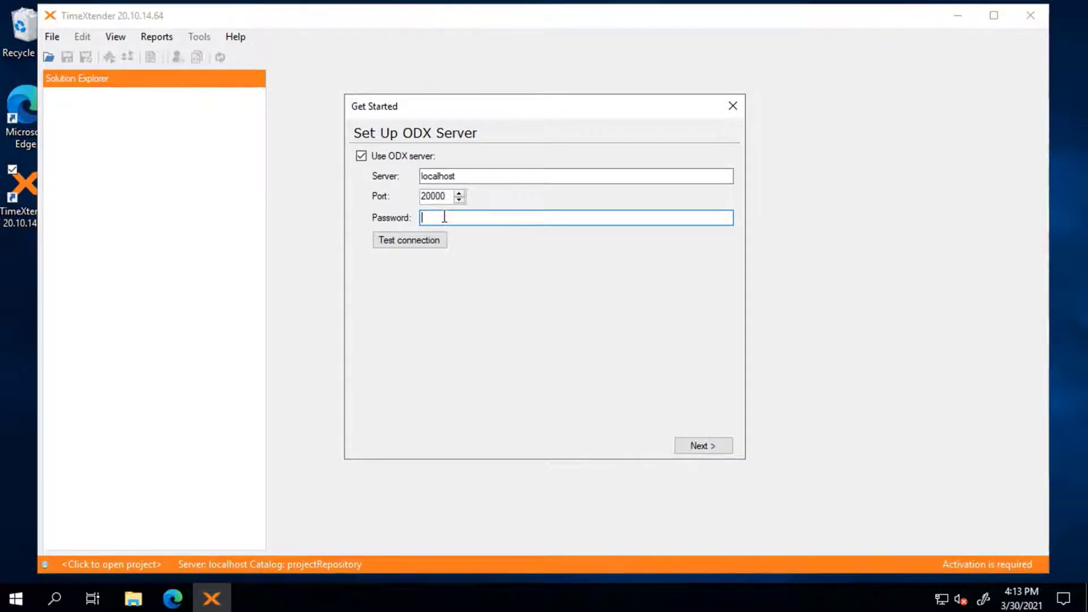
pyautogui.hotkey('ctrl', 'v')
pyautogui.click(706, 450)
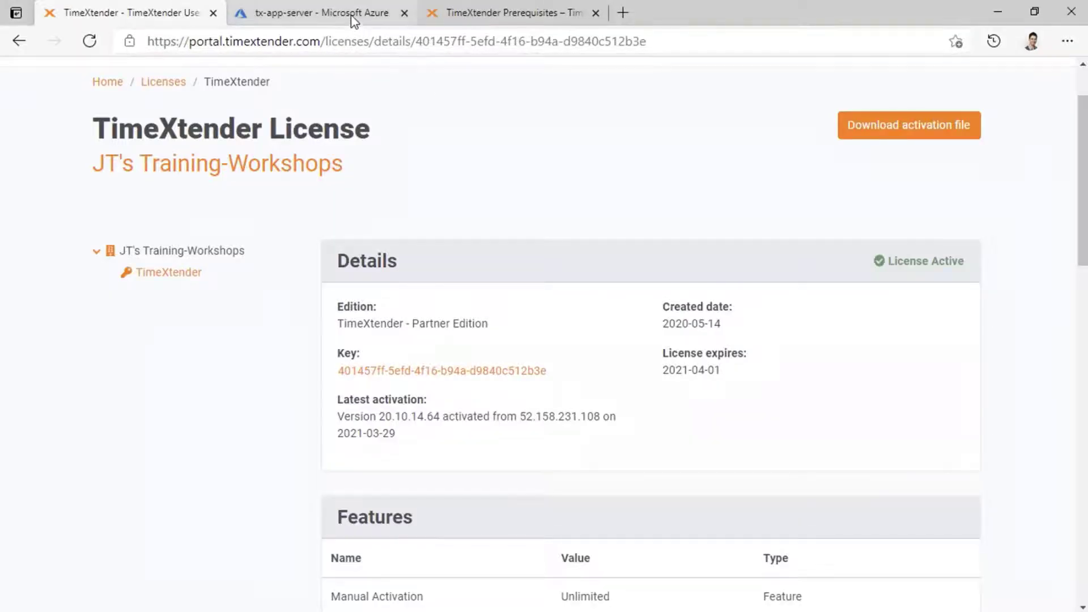
# Switch to the Azure portal, open the SQL server in the TXTuesdays1 resource group, and copy its server name.
pyautogui.click(354, 20)
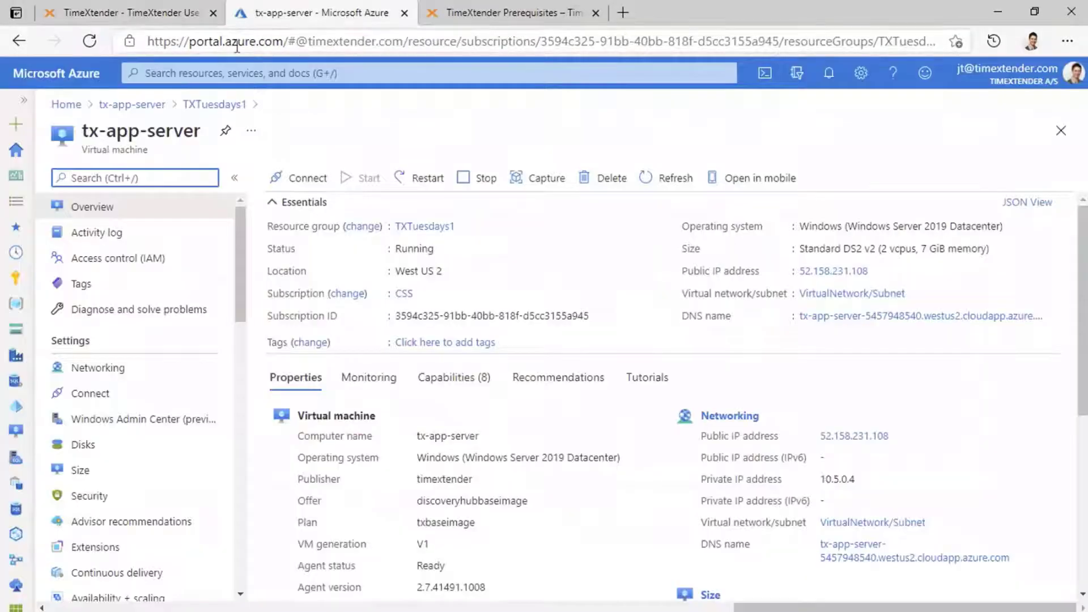
pyautogui.click(233, 106)
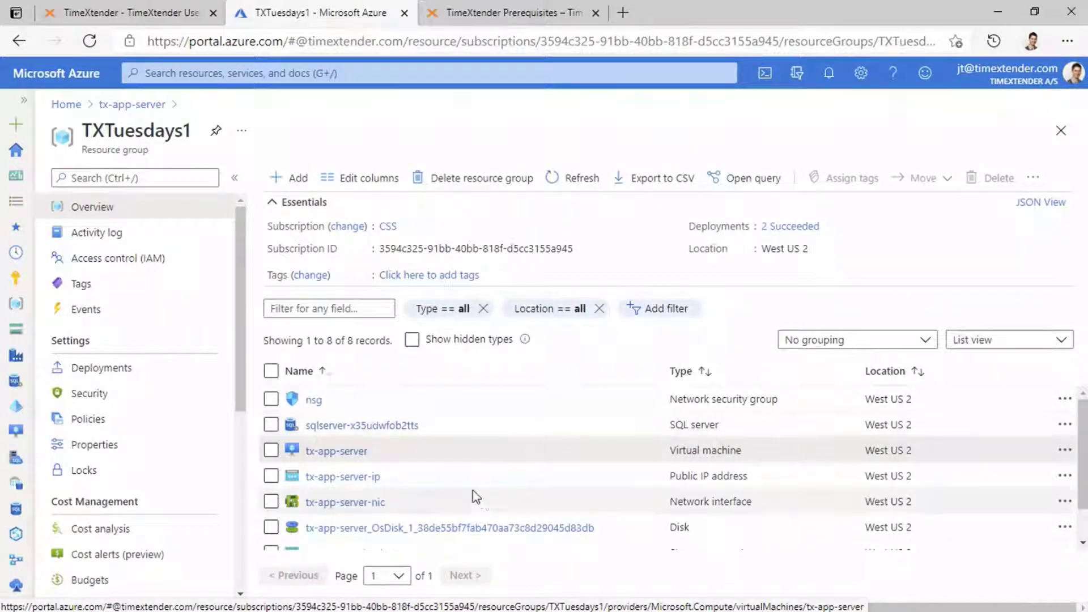
pyautogui.click(368, 426)
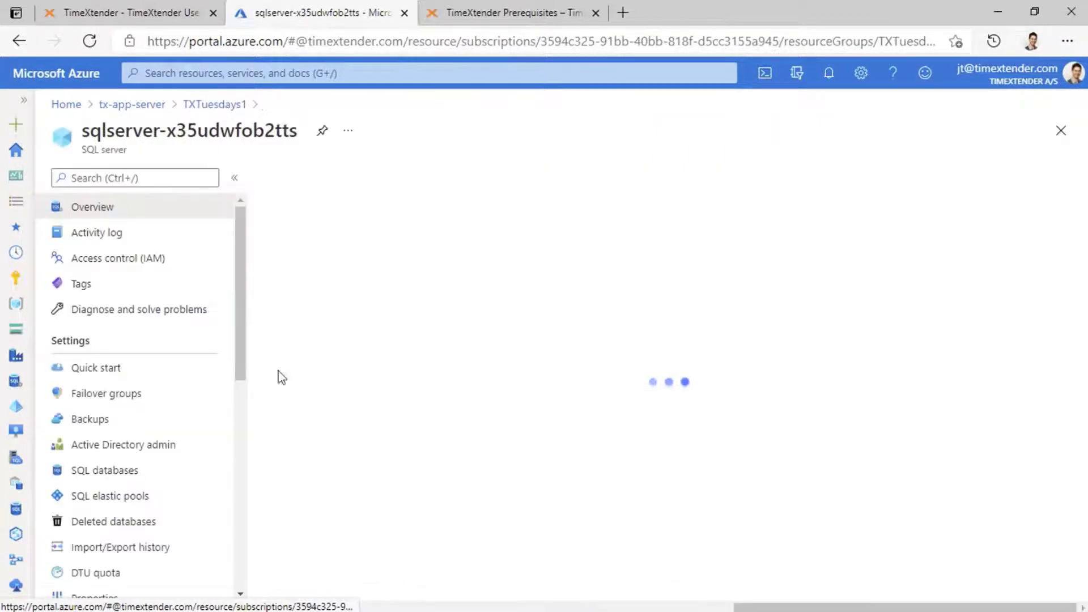
pyautogui.scroll(-2, 799, 505)
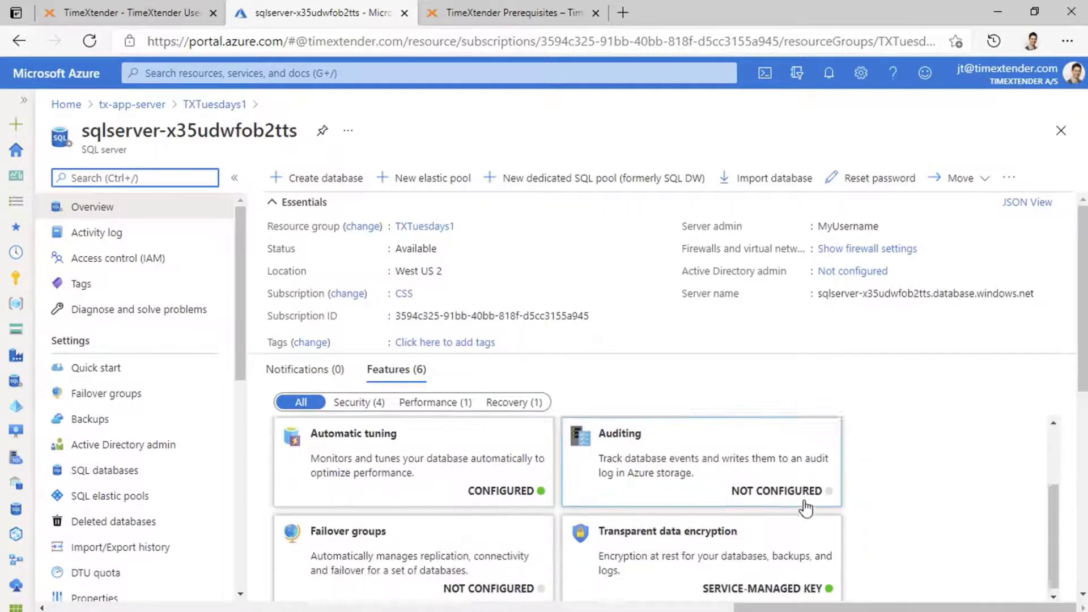
pyautogui.scroll(-5, 806, 508)
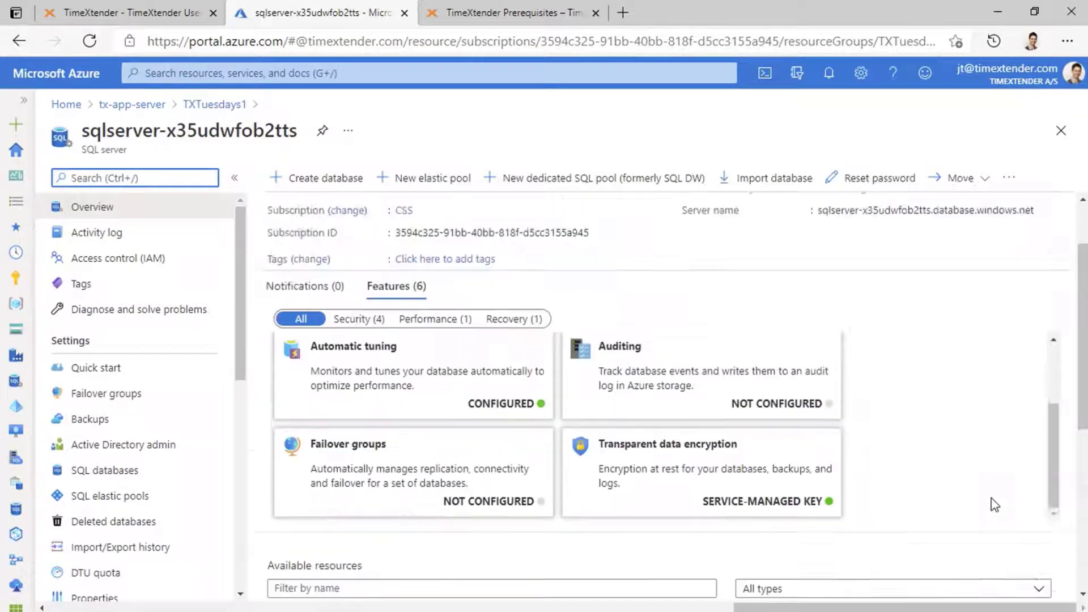
pyautogui.scroll(3, 994, 505)
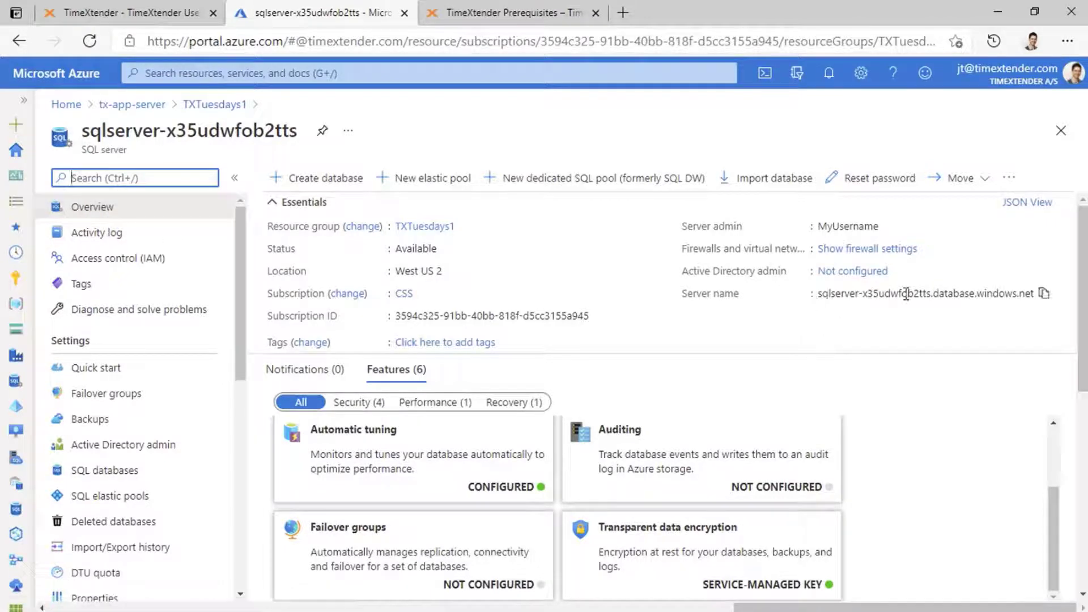
pyautogui.click(1044, 295)
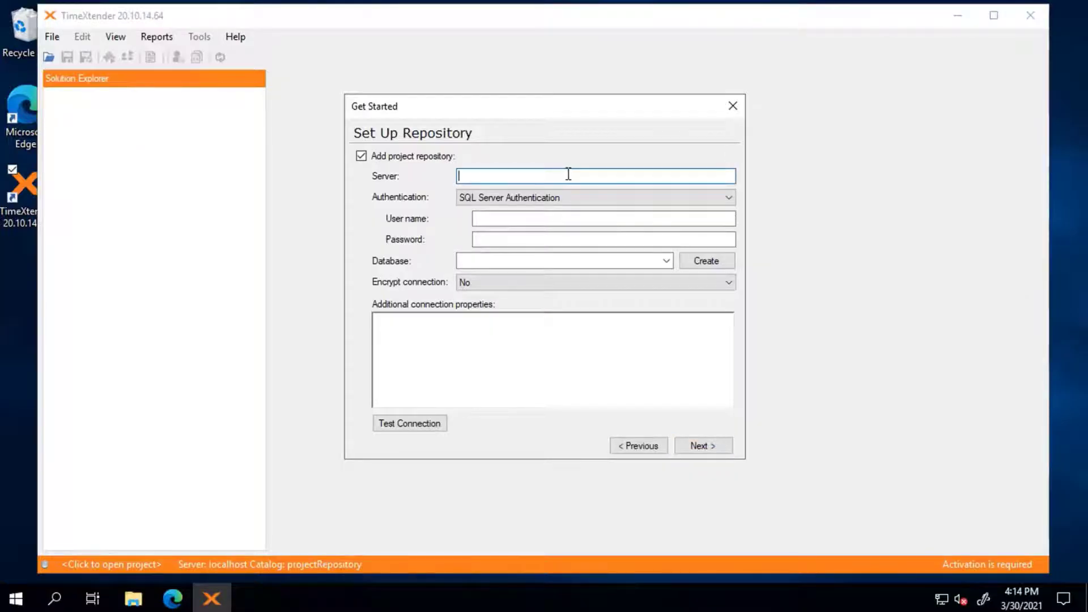
# In TimeXtender's repository setup, paste the Azure SQL server name, enter user name MyUsername, and paste the SQL password.
pyautogui.hotkey('ctrl', 'v')
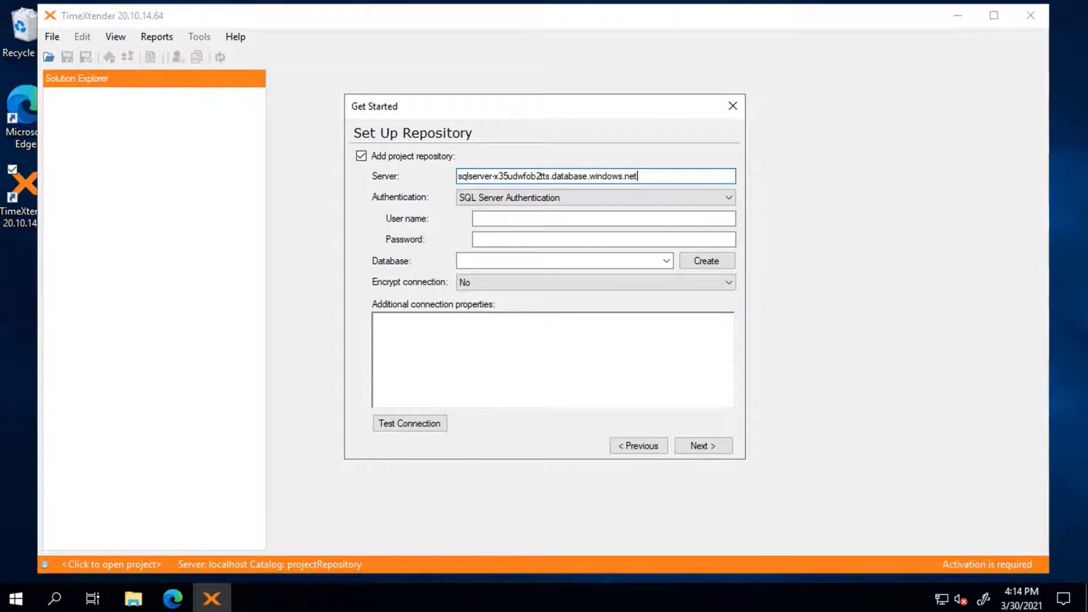
pyautogui.click(551, 220)
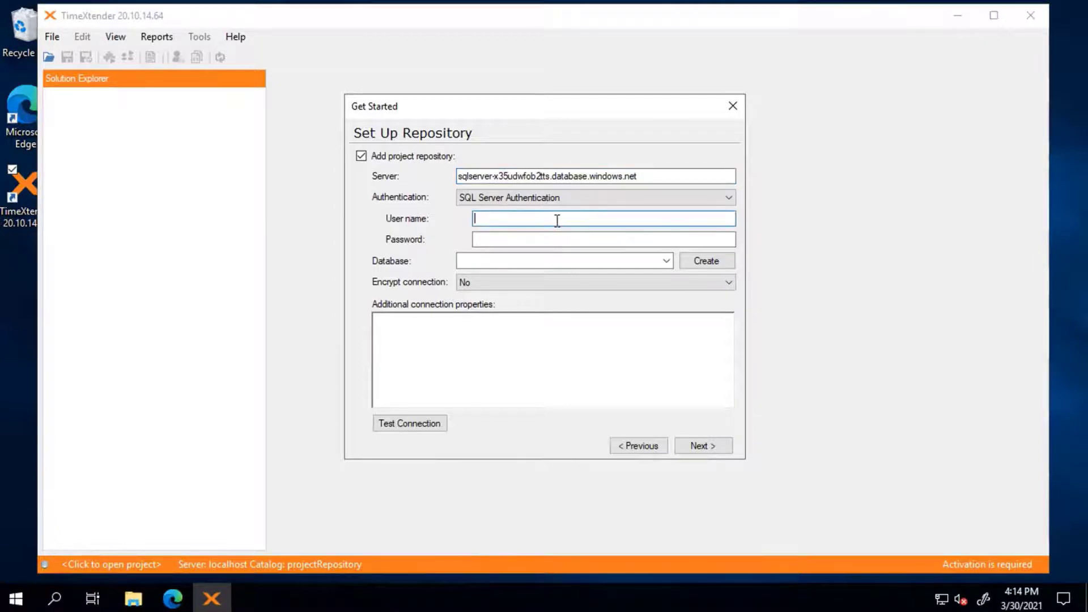
pyautogui.write('MyUsername')
pyautogui.click(563, 238)
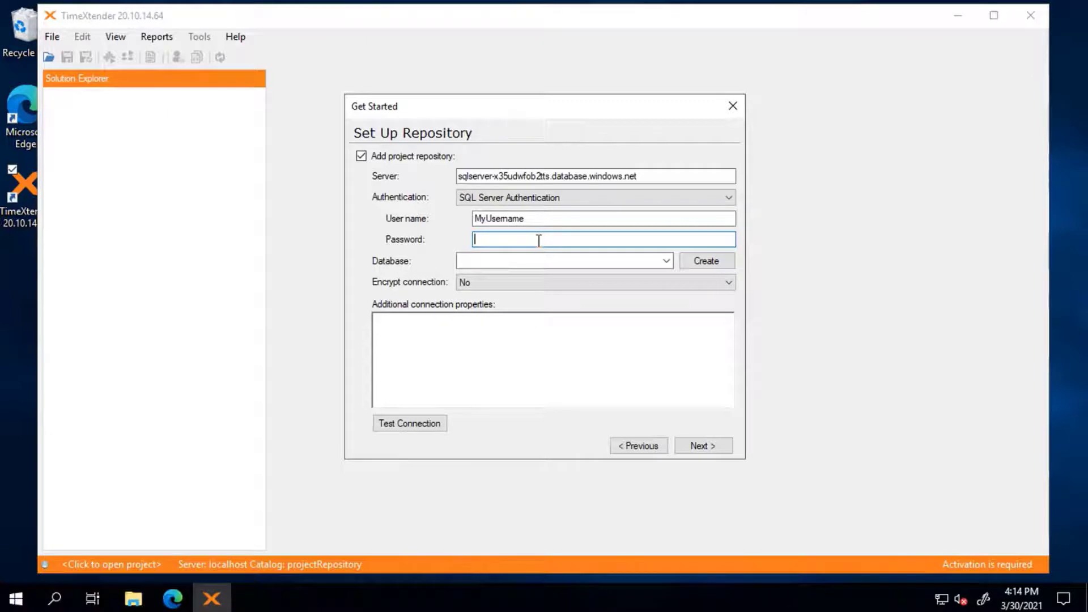
pyautogui.hotkey('ctrl', 'v')
# Name the repository database TXProjectRepository, create it on the server, and dismiss the creation message.
pyautogui.click(534, 262)
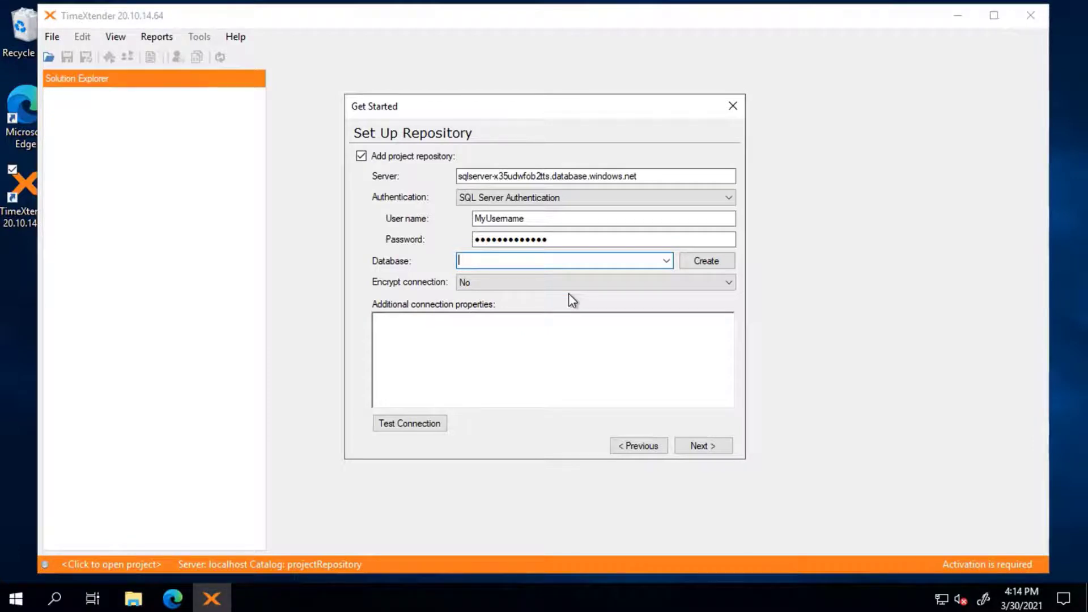
pyautogui.write('TXProjectRe')
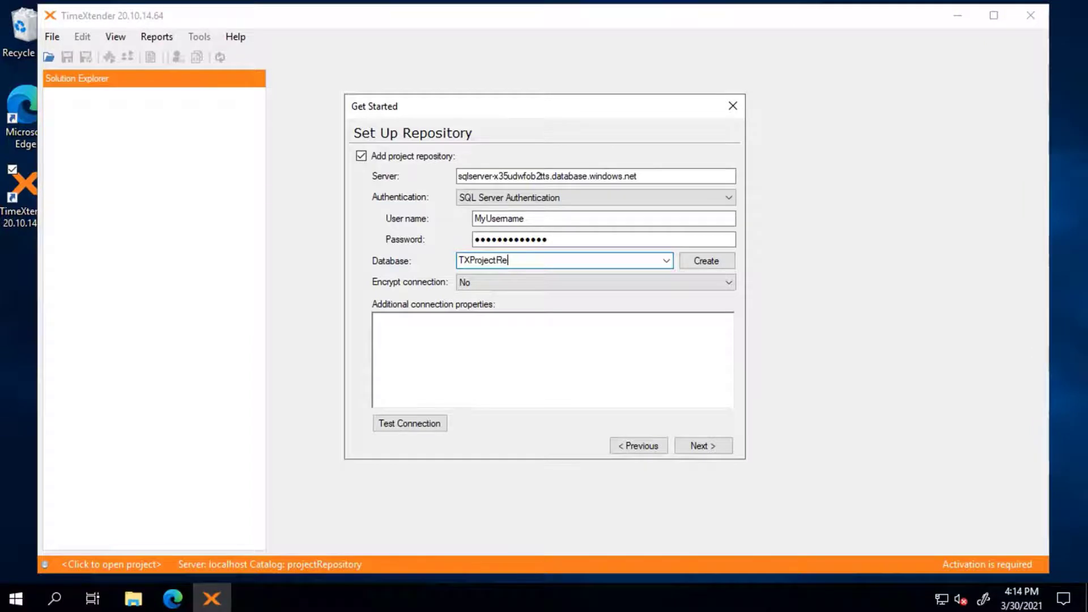
pyautogui.write('pository')
pyautogui.click(707, 261)
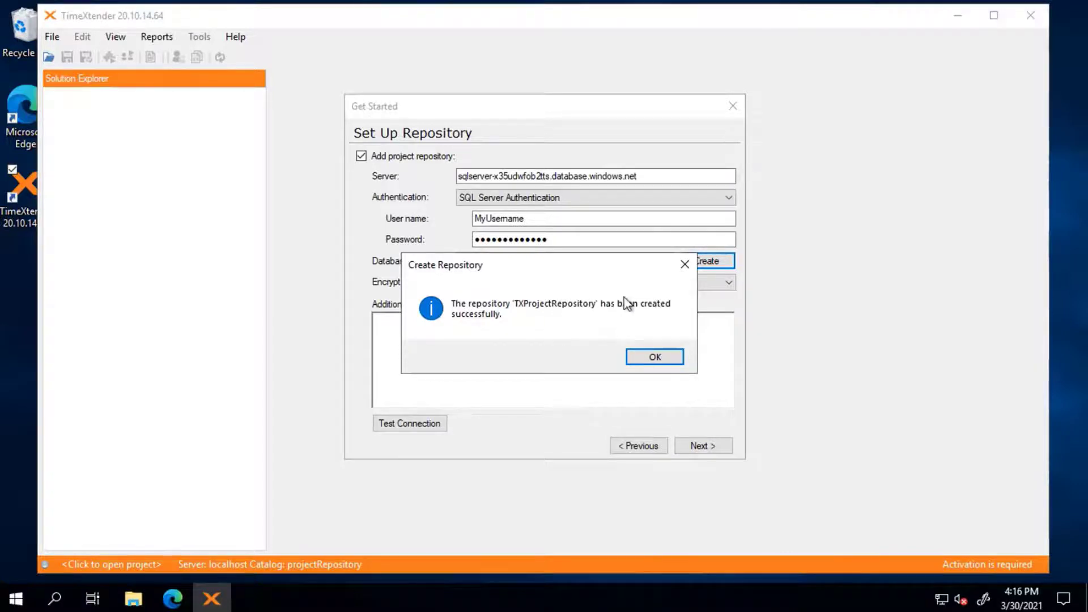
pyautogui.click(658, 357)
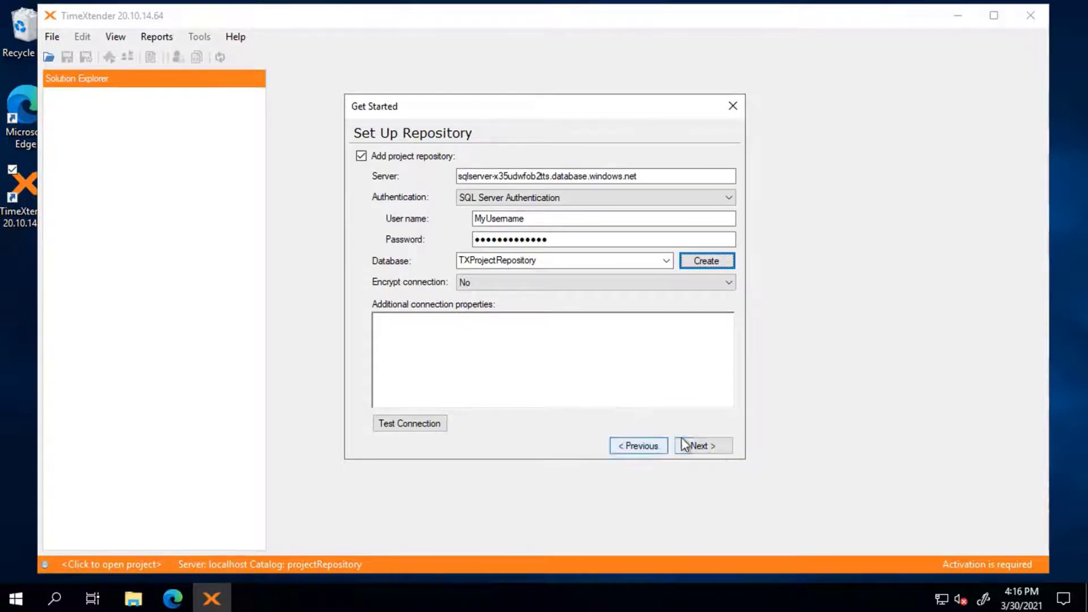
# Finish the Get Started wizard without starting Windows Services Management and dismiss the license expiry notice.
pyautogui.click(709, 444)
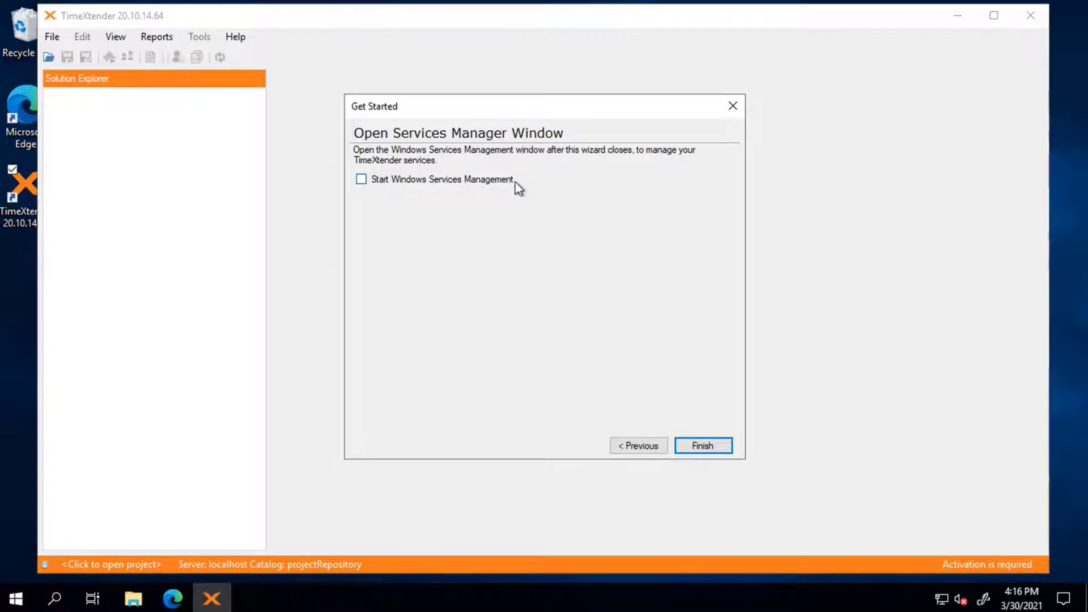
pyautogui.click(712, 445)
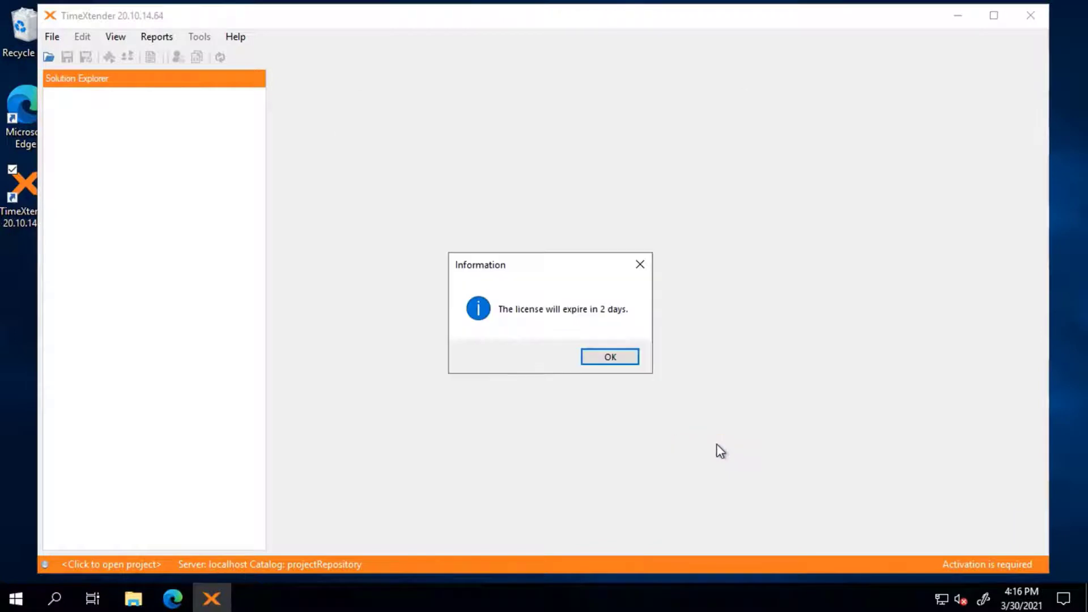
pyautogui.click(601, 359)
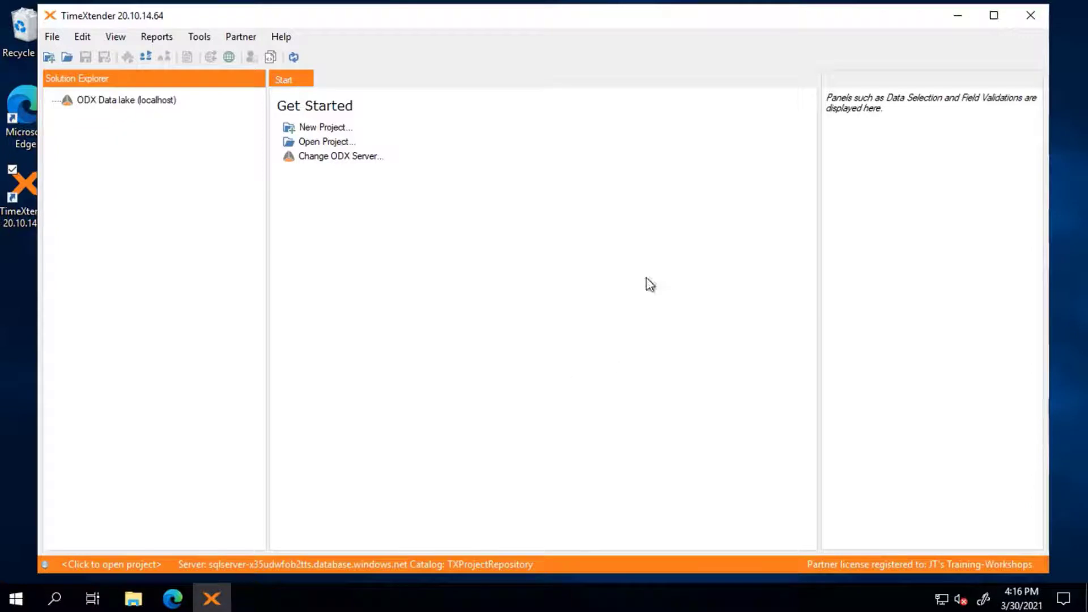
# Switch to the Azure portal and open the compute and storage configuration of the TXProjectRepository database.
pyautogui.moveTo(471, 29); pyautogui.dragTo(480, 36)
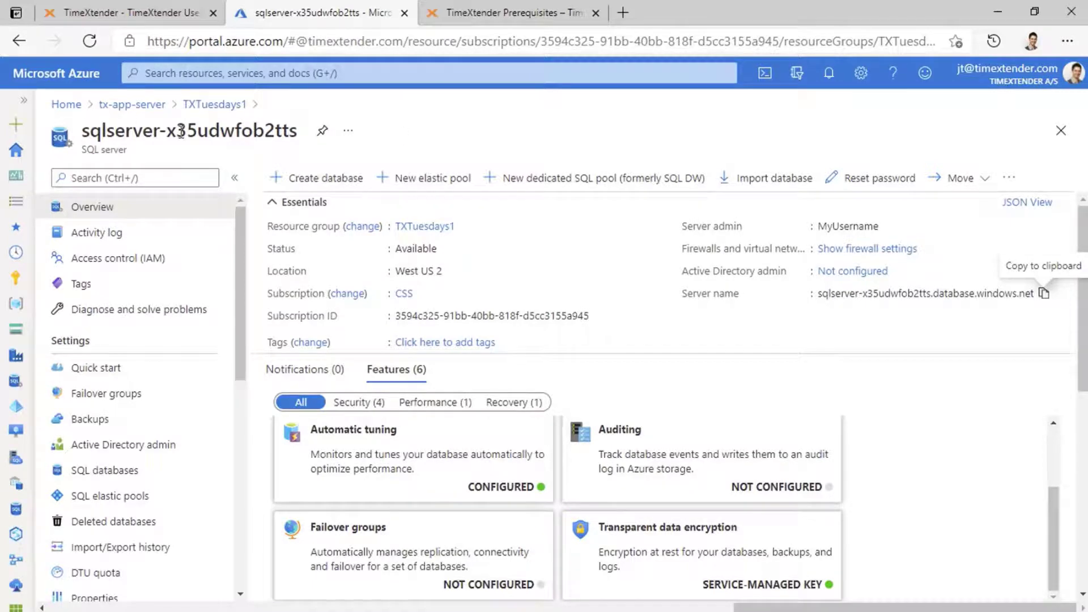
pyautogui.scroll(-4, 643, 335)
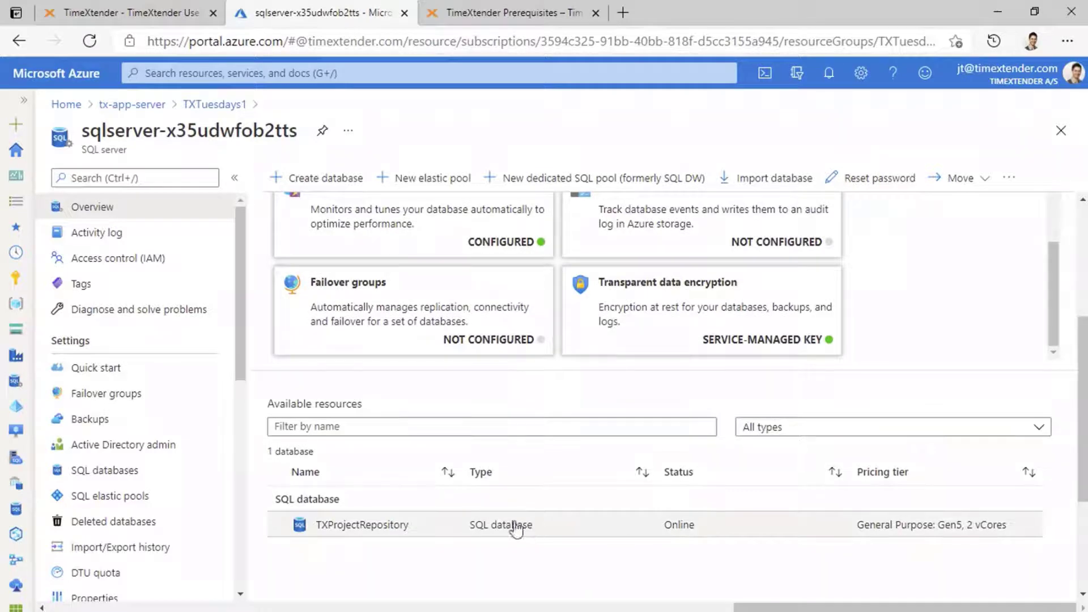
pyautogui.click(354, 533)
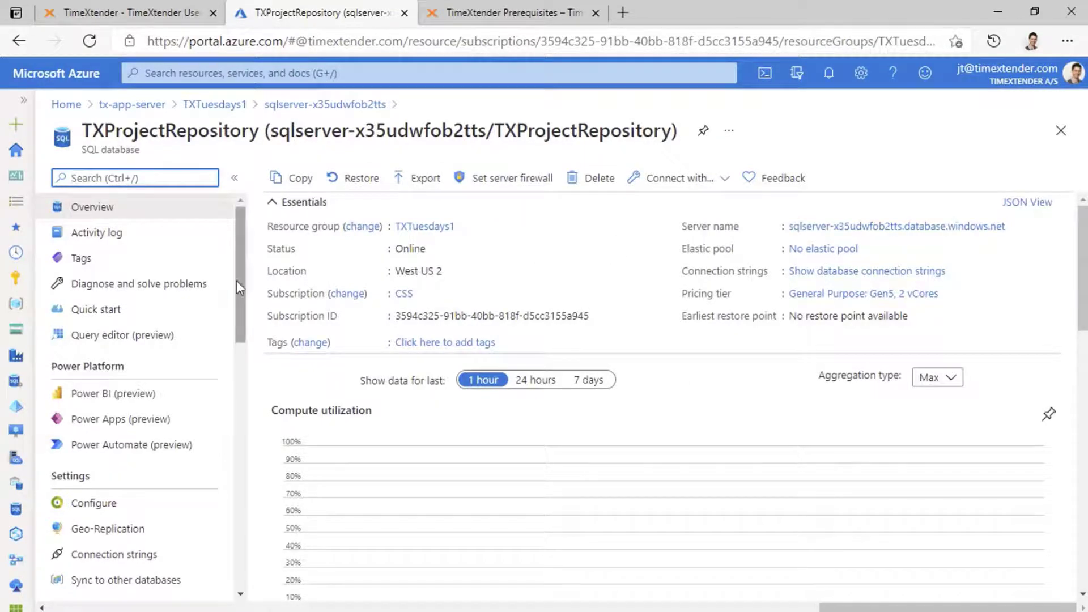
pyautogui.click(95, 510)
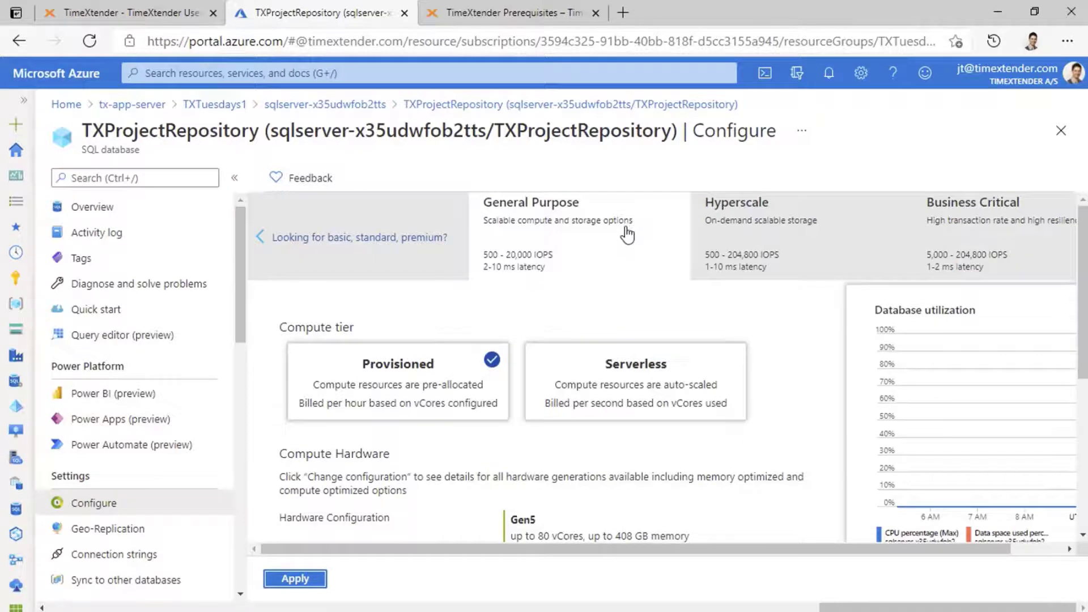
# Examine the database's provisioned General Purpose configuration, including its vCores, maximum data size, and estimated monthly cost.
pyautogui.scroll(-1, 653, 237)
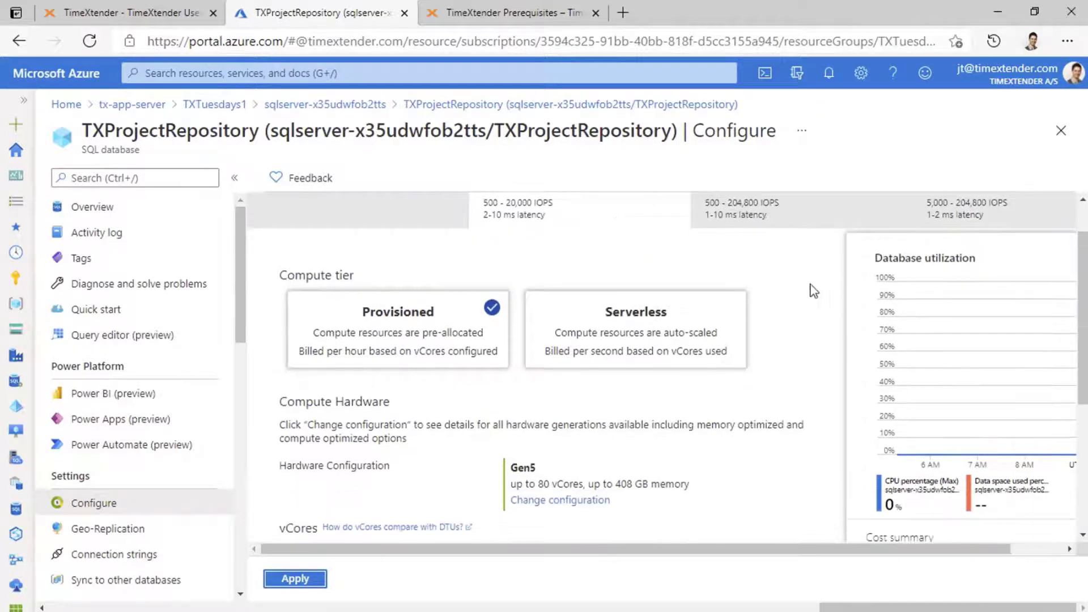
pyautogui.scroll(-3, 832, 324)
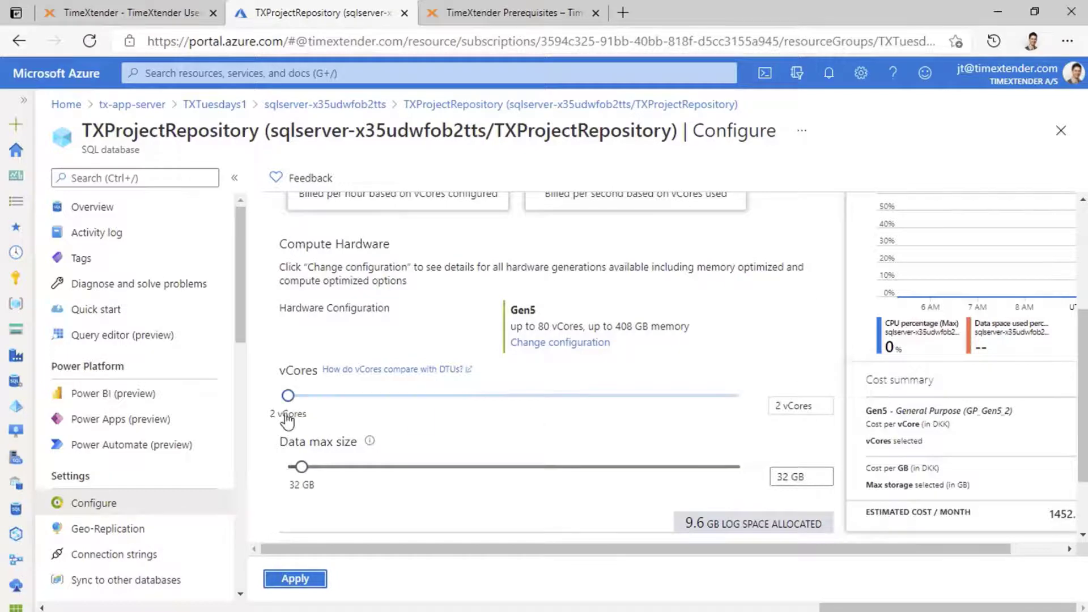
pyautogui.scroll(4, 822, 375)
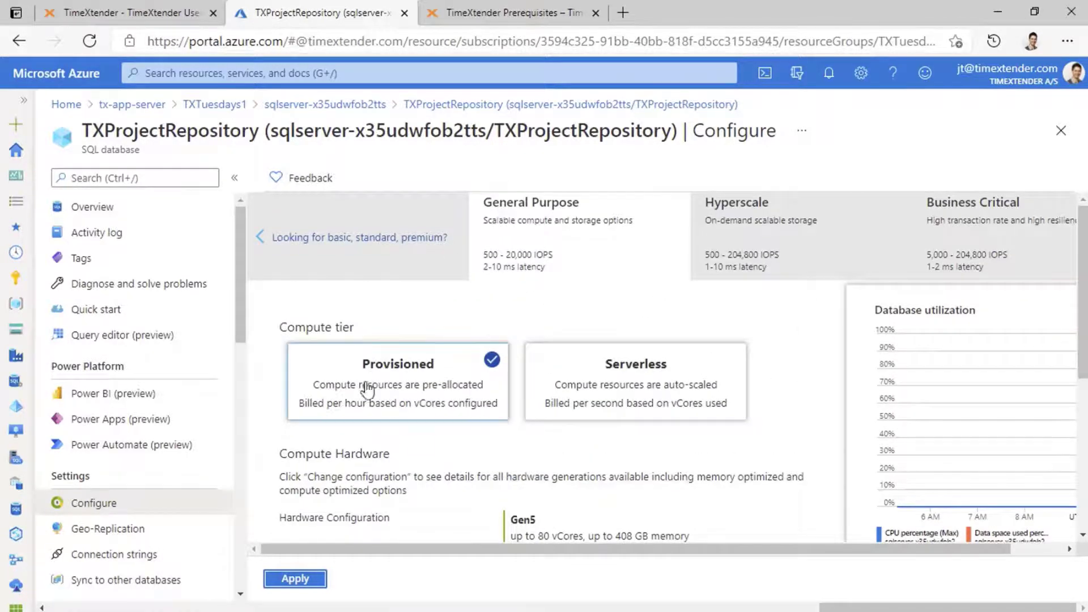
pyautogui.scroll(-3, 397, 397)
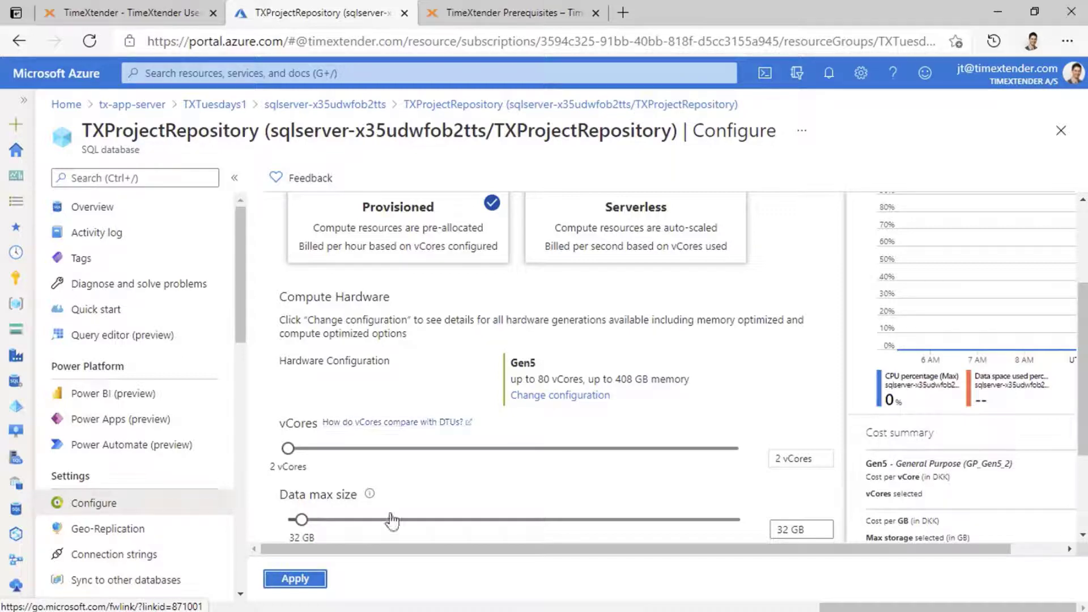
pyautogui.moveTo(663, 551); pyautogui.dragTo(792, 552)
pyautogui.scroll(-2, 980, 461)
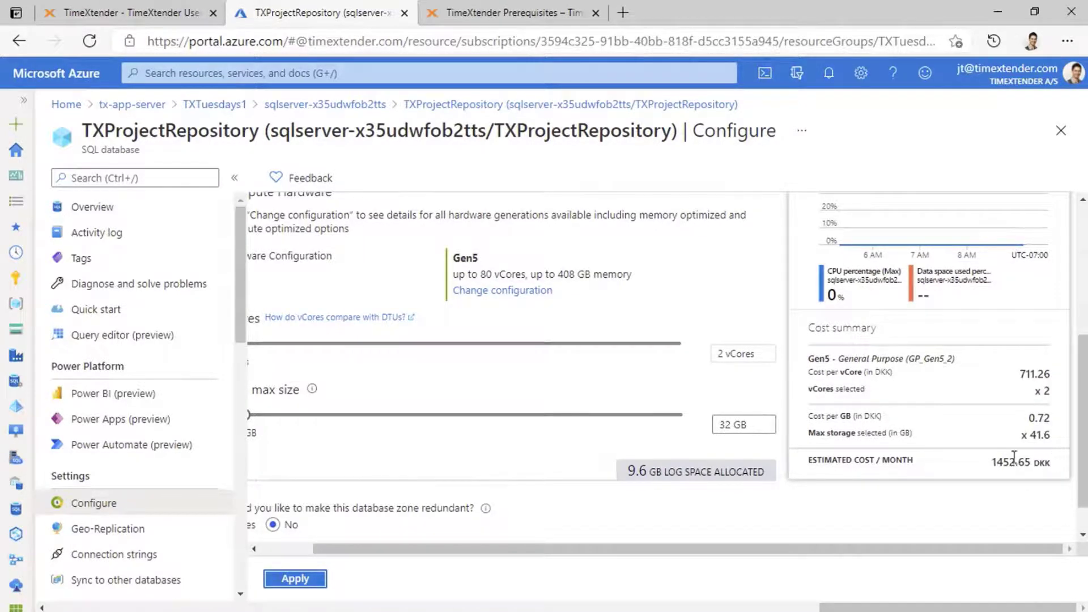
pyautogui.moveTo(952, 550); pyautogui.dragTo(839, 544)
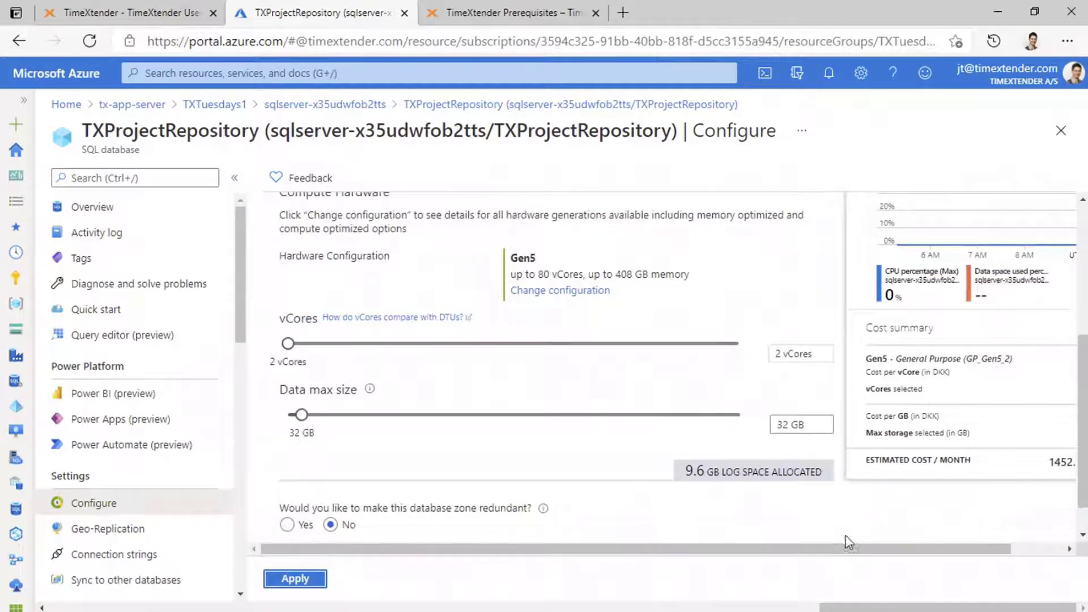
pyautogui.moveTo(988, 550); pyautogui.dragTo(958, 550)
pyautogui.scroll(4, 960, 530)
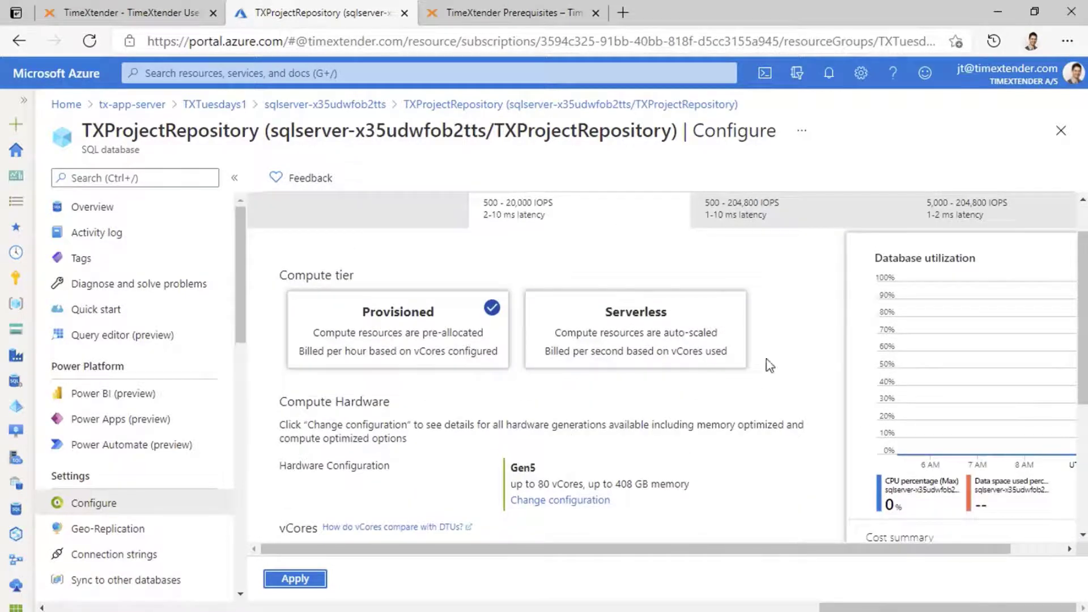
# Change the database's compute tier to Serverless and review its vCore limits and auto-pause delay options.
pyautogui.click(643, 343)
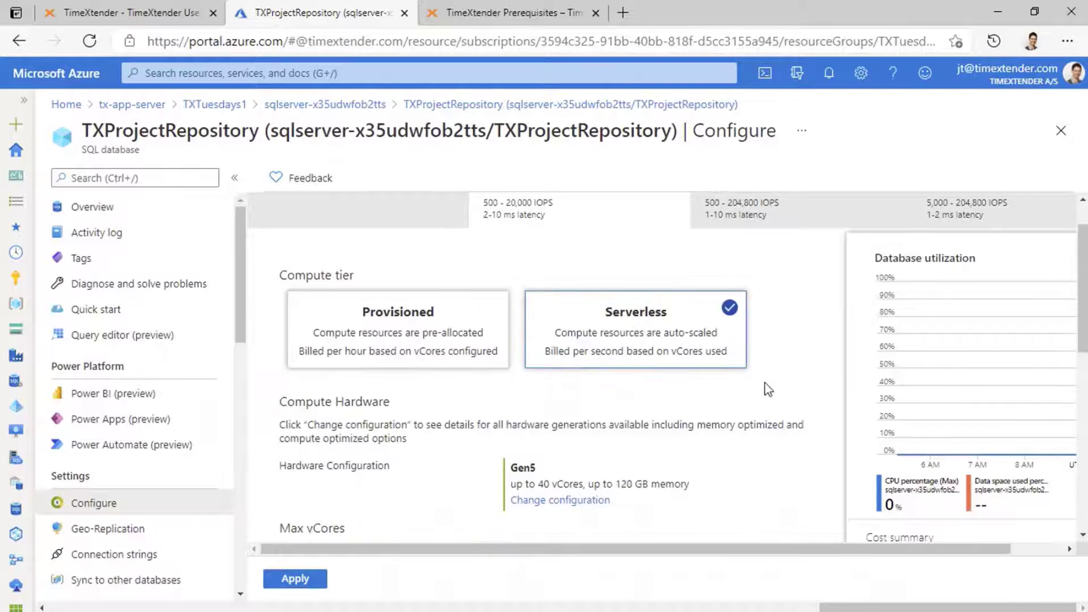
pyautogui.scroll(-1, 771, 389)
pyautogui.scroll(-5, 774, 389)
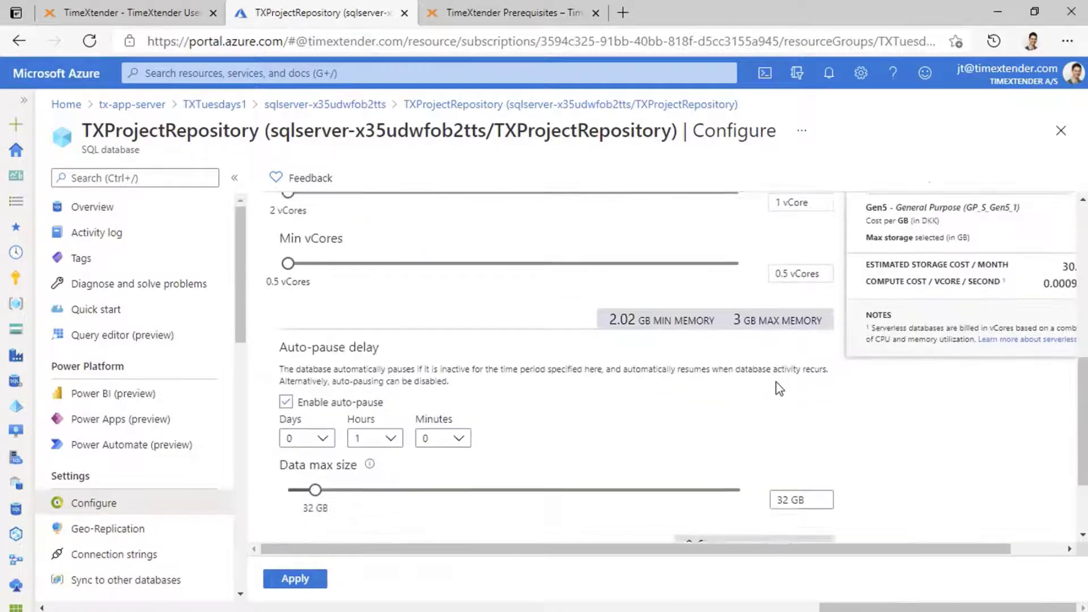
pyautogui.scroll(1, 772, 382)
pyautogui.scroll(-1, 772, 382)
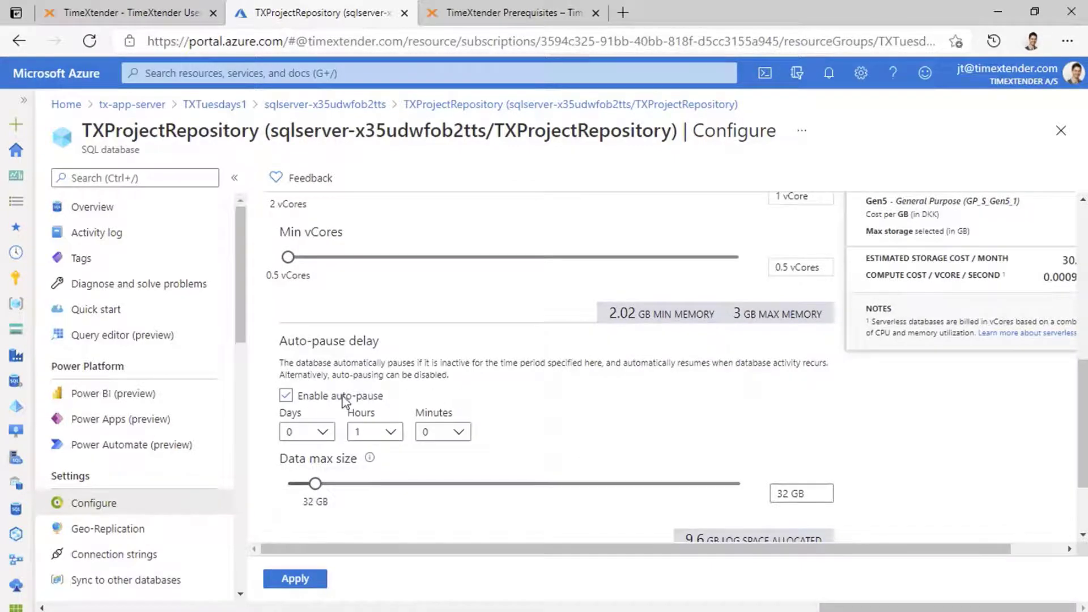
pyautogui.scroll(5, 590, 391)
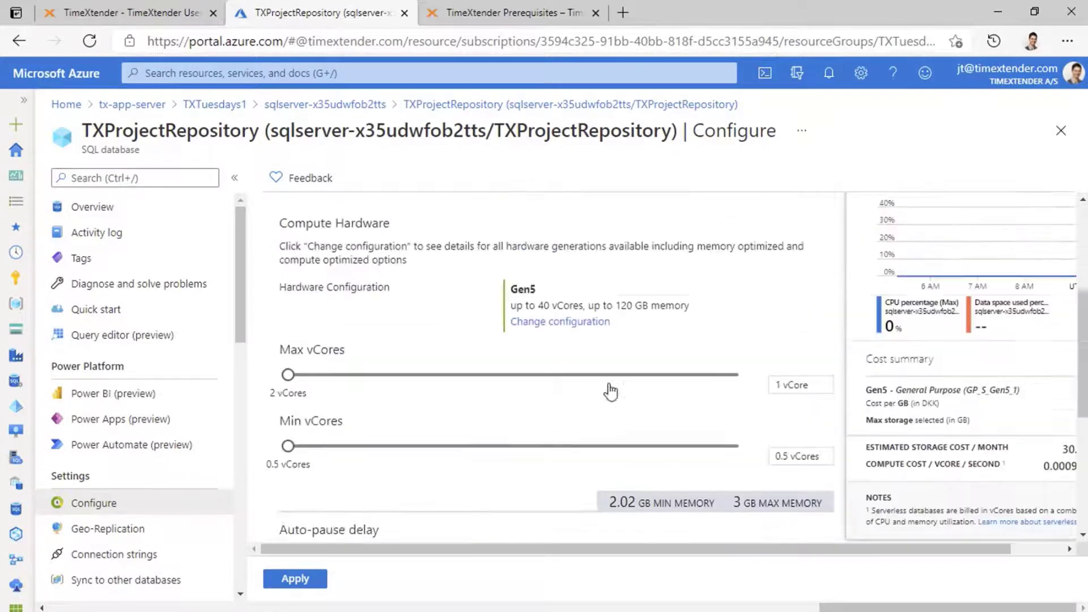
pyautogui.scroll(1, 616, 386)
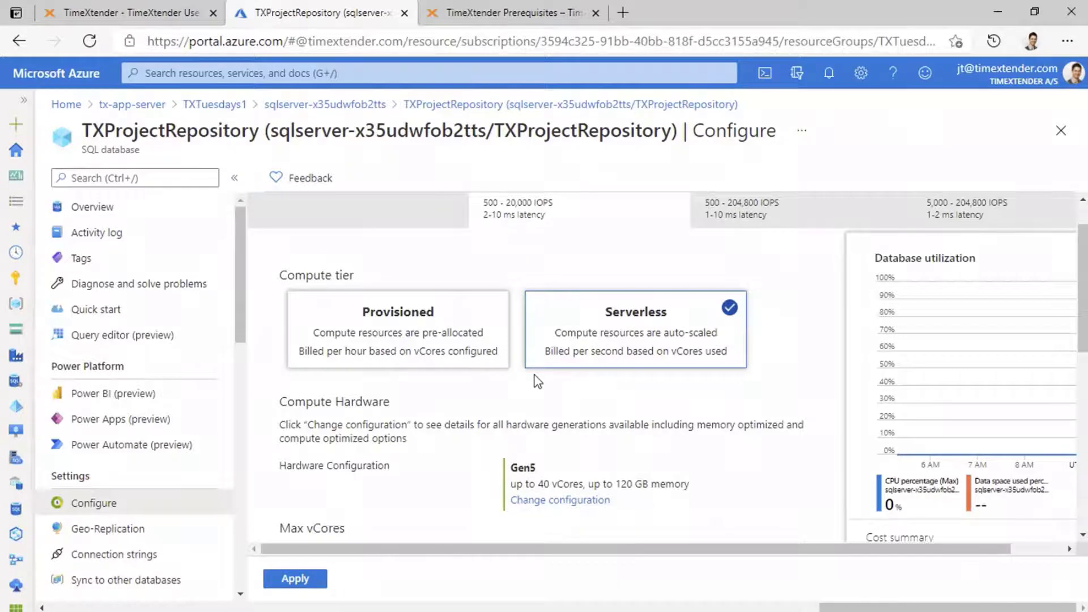
# Set both the maximum and minimum vCores of the serverless database to 4.
pyautogui.scroll(-5, 538, 381)
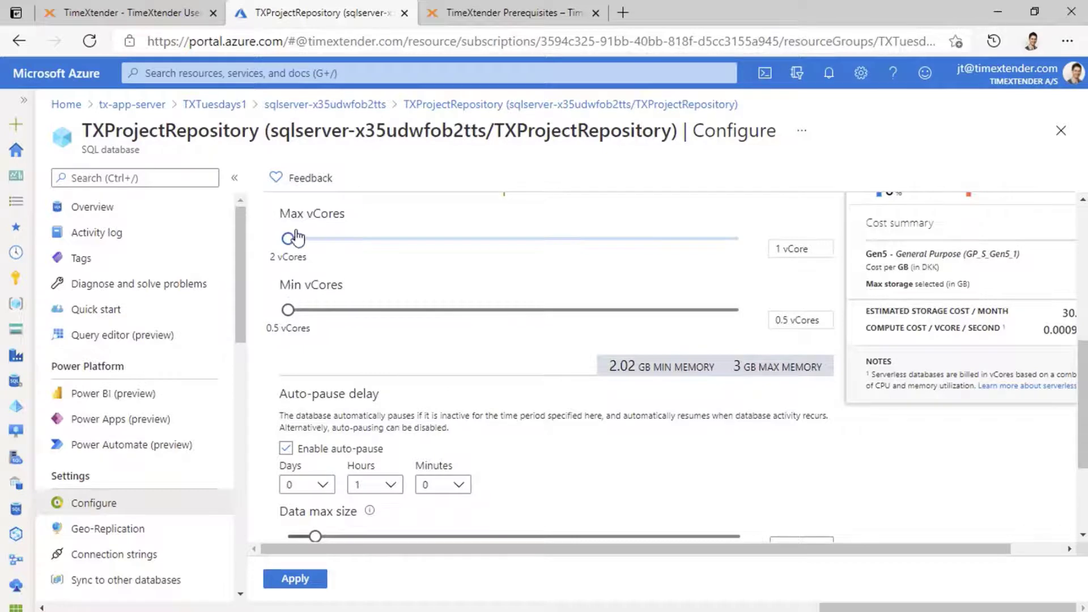
pyautogui.moveTo(289, 241); pyautogui.dragTo(357, 260)
pyautogui.moveTo(288, 310); pyautogui.dragTo(759, 320)
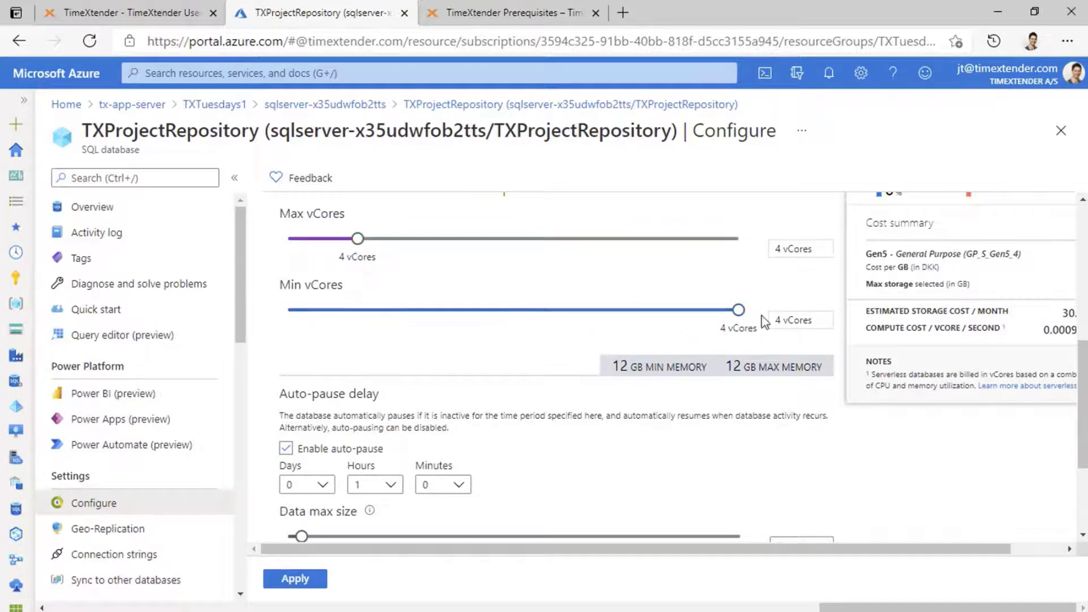
# Review the vCore, auto-pause delay and data max size settings, and apply the Serverless configuration to the TXProjectRepository database.
pyautogui.scroll(3, 765, 329)
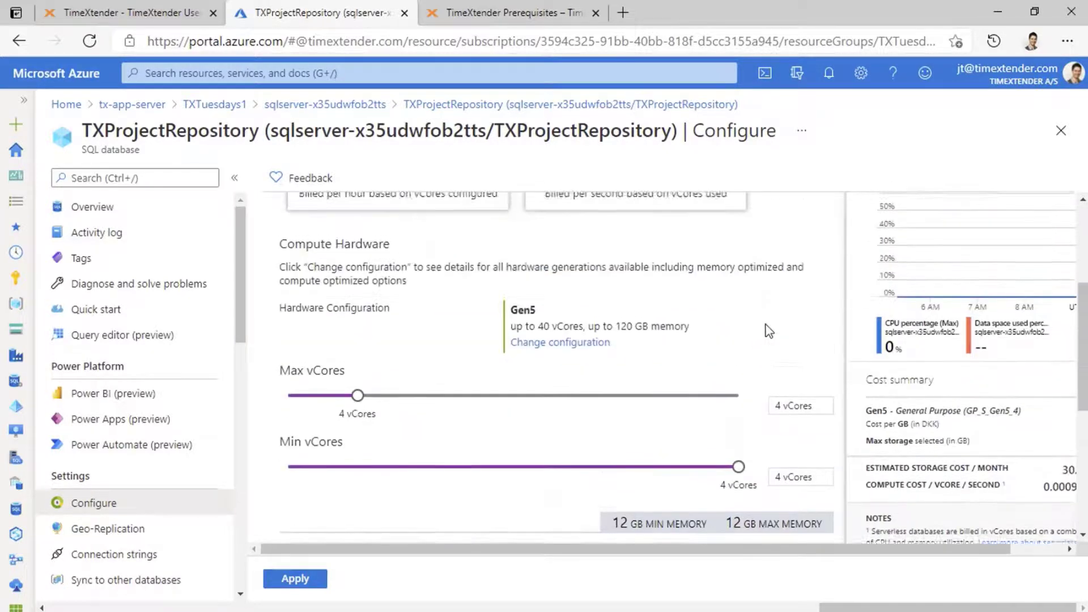
pyautogui.scroll(-2, 766, 330)
pyautogui.scroll(2, 759, 340)
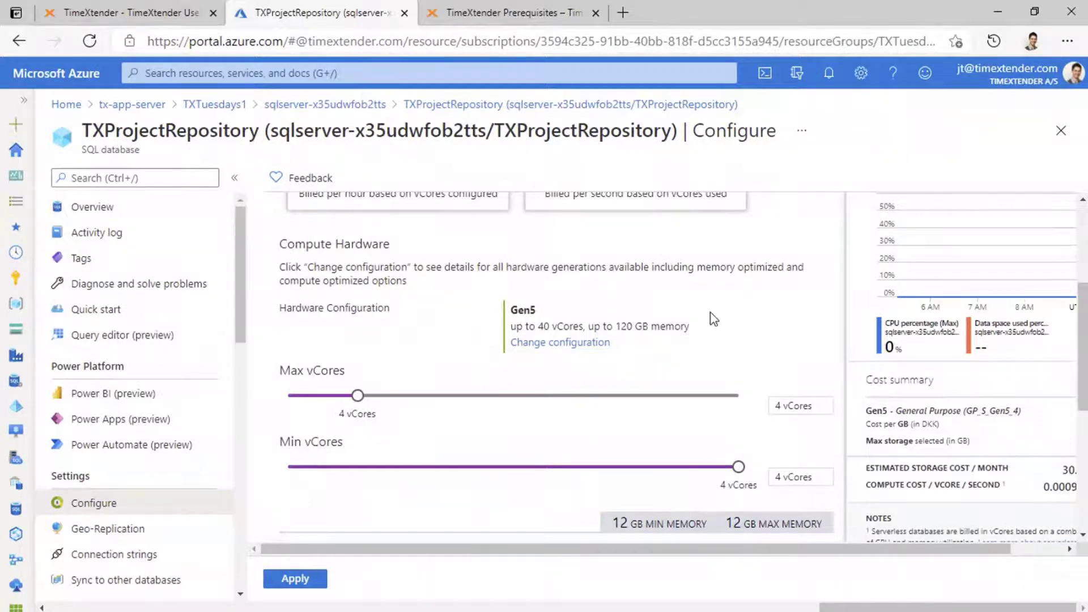
pyautogui.scroll(-3, 715, 313)
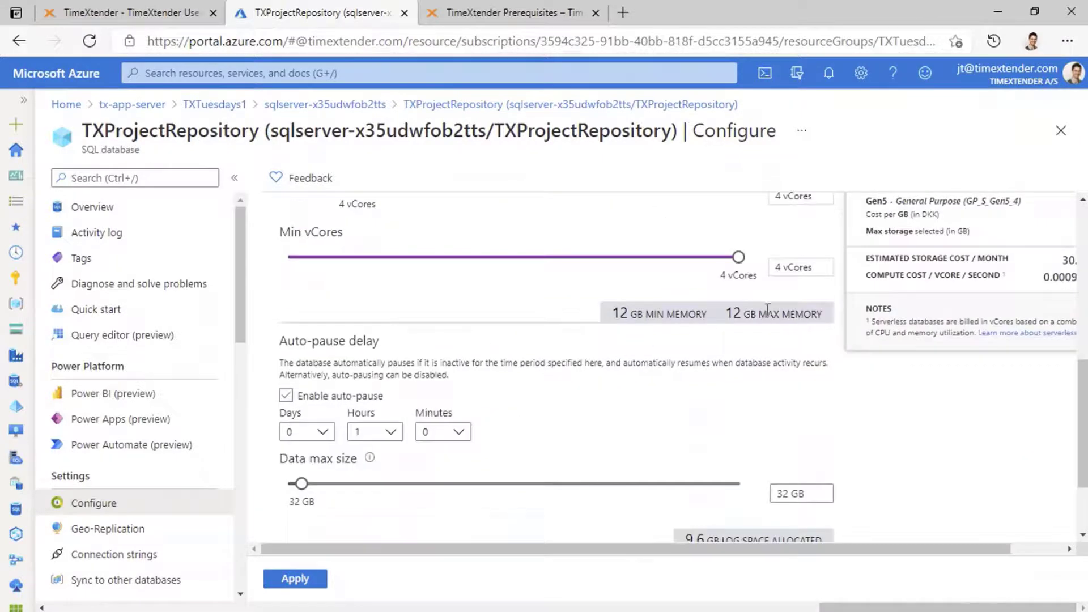
pyautogui.scroll(-1, 745, 317)
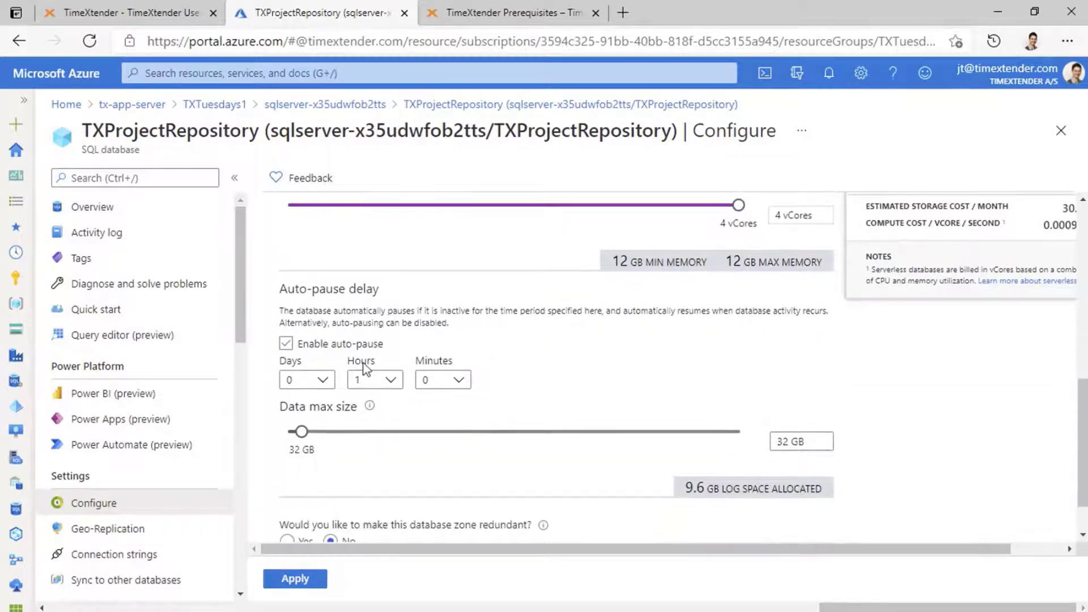
pyautogui.scroll(-1, 465, 357)
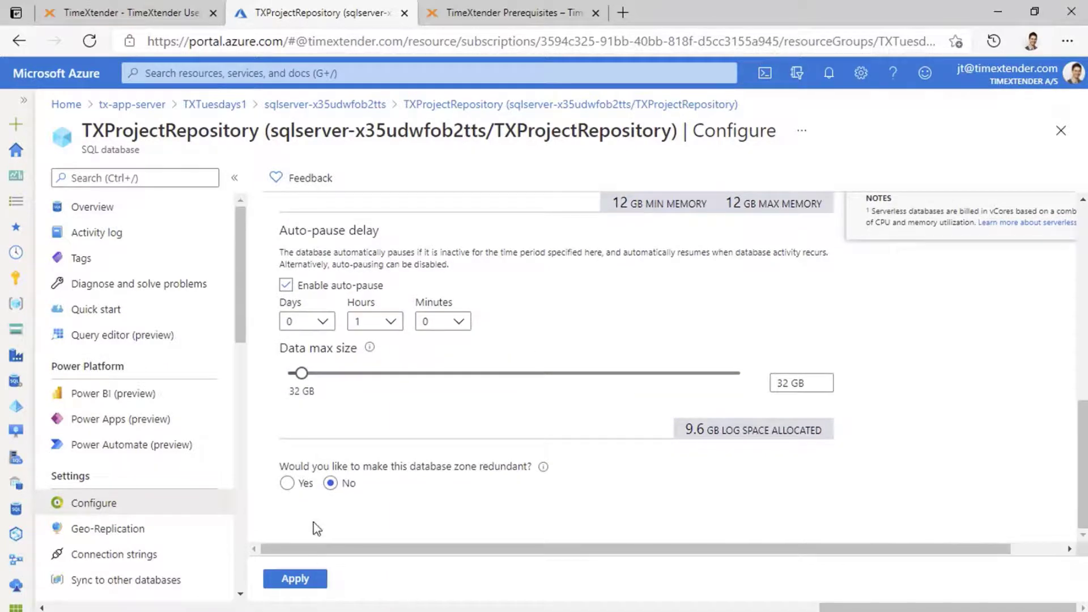
pyautogui.click(295, 585)
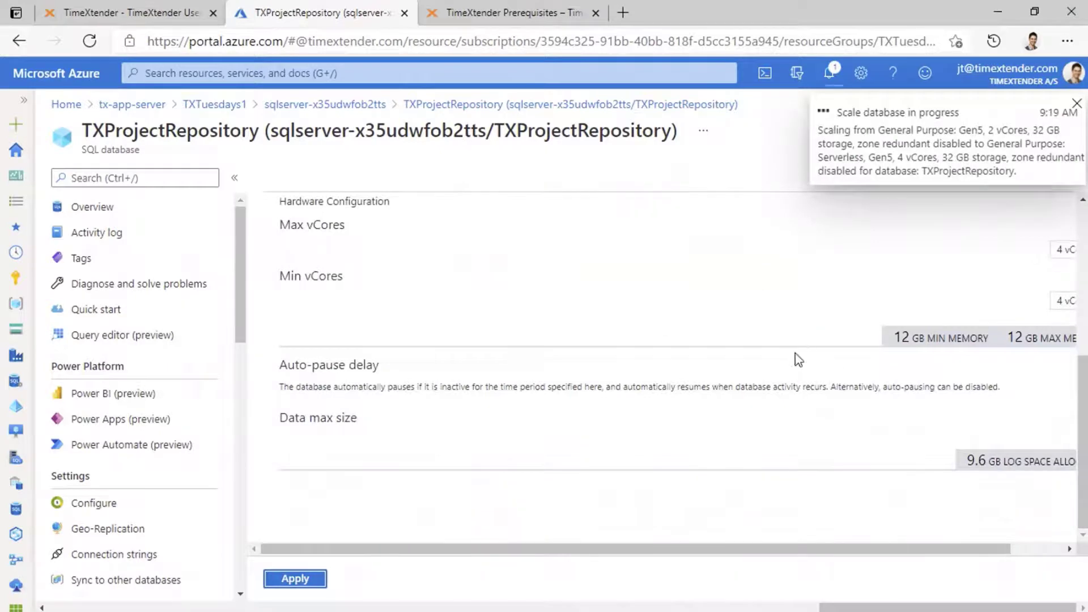
pyautogui.scroll(5, 799, 374)
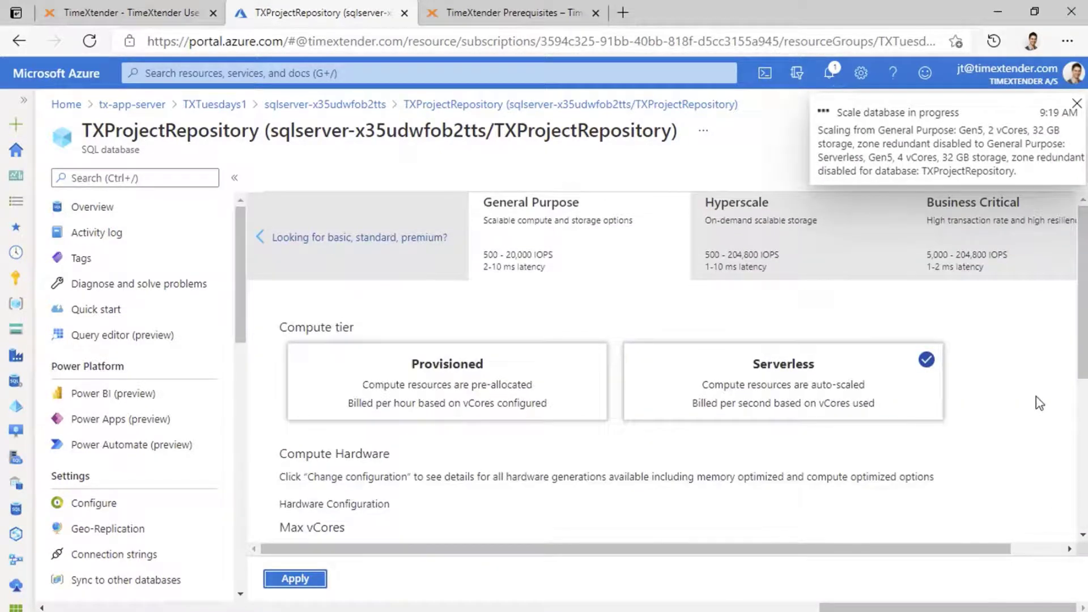